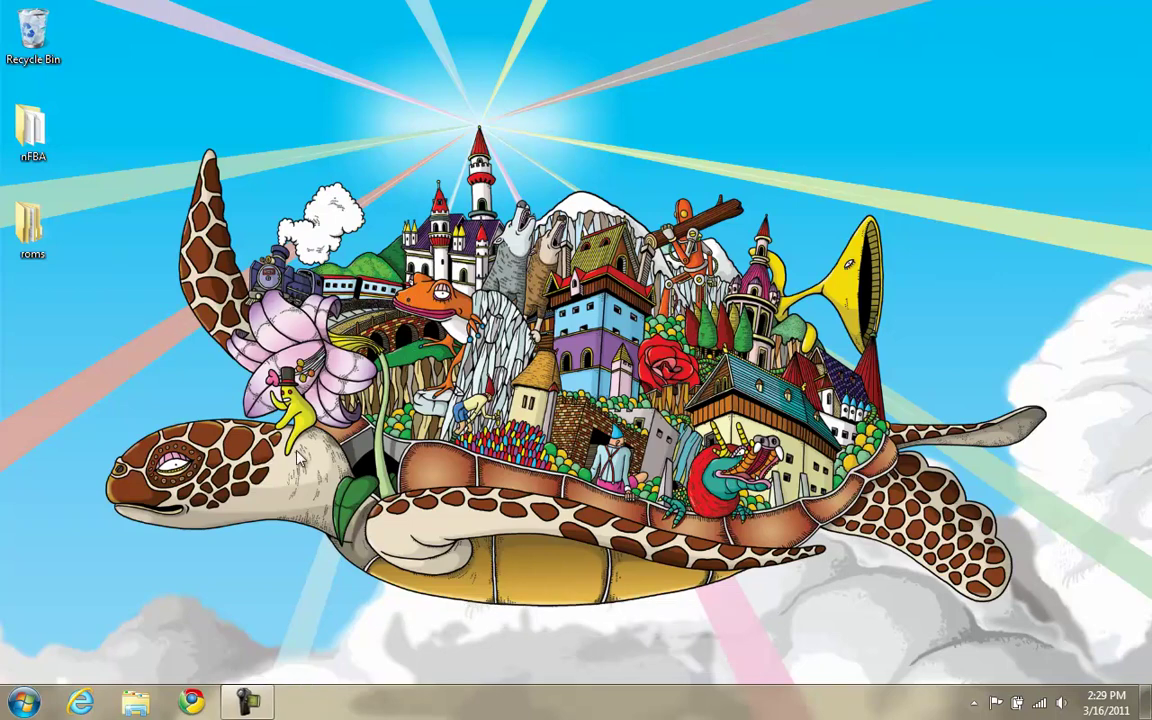
Go to the Supercade website in Internet Explorer, then install and launch the 12.5 MB Supercade client.
{"action": "left_click", "coordinate": [83, 703]}
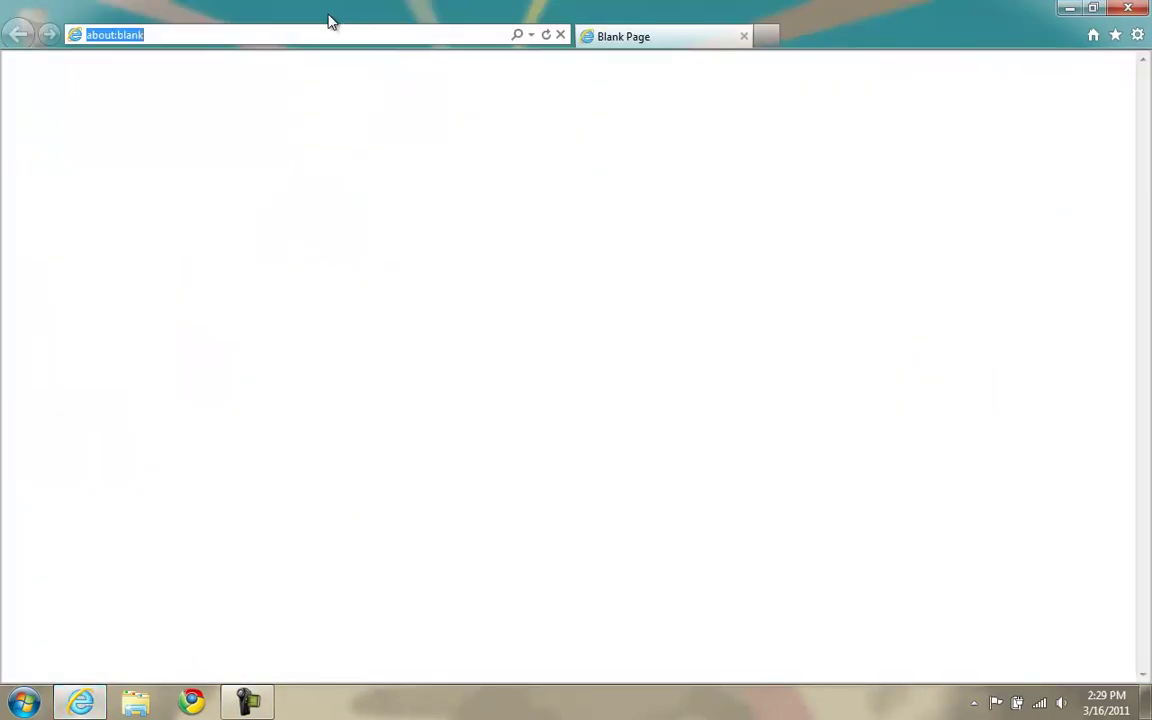
{"action": "type", "text": "supe"}
{"action": "key", "text": "Return"}
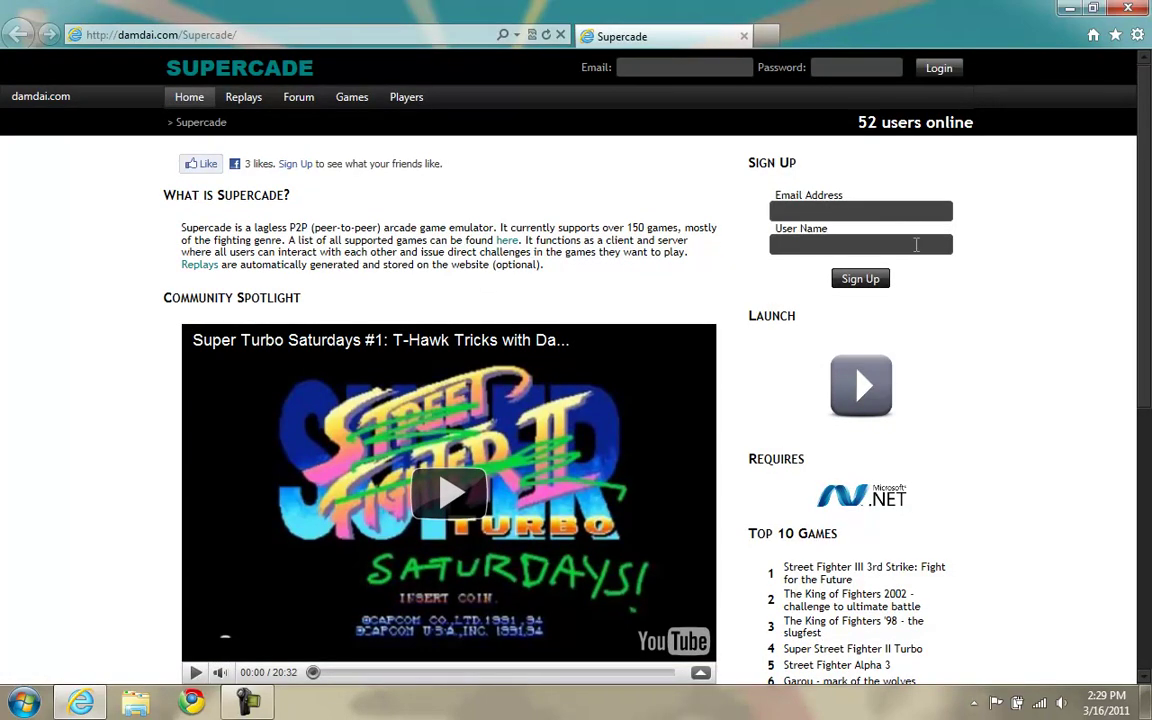
{"action": "left_click", "coordinate": [870, 386]}
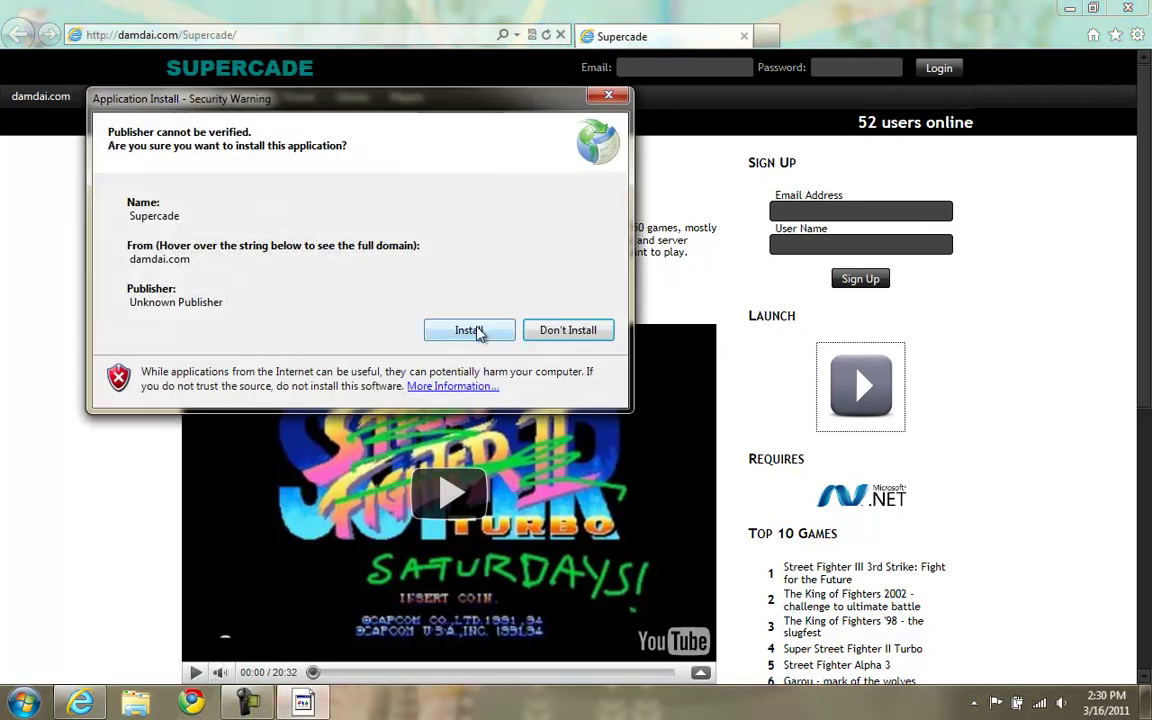
{"action": "left_click", "coordinate": [468, 330]}
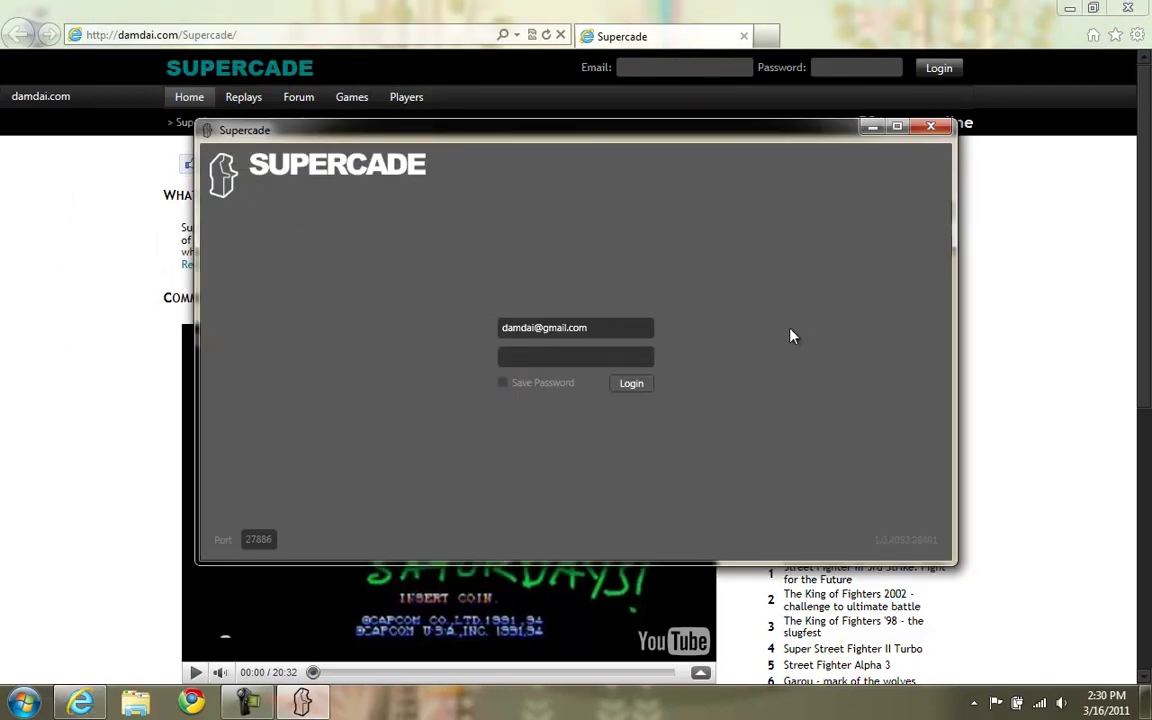
Enter the Supercade login password, then return to the damdai.com page after the port 27886 warning.
{"action": "type", "text": "••••"}
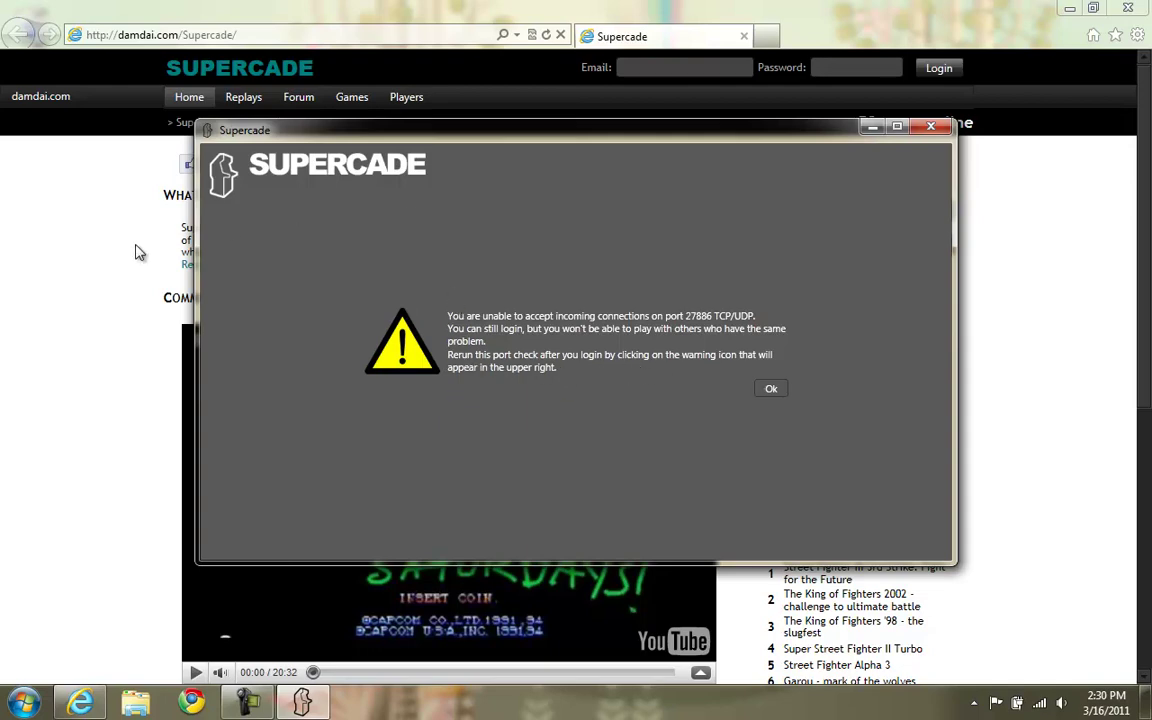
{"action": "left_click", "coordinate": [86, 476]}
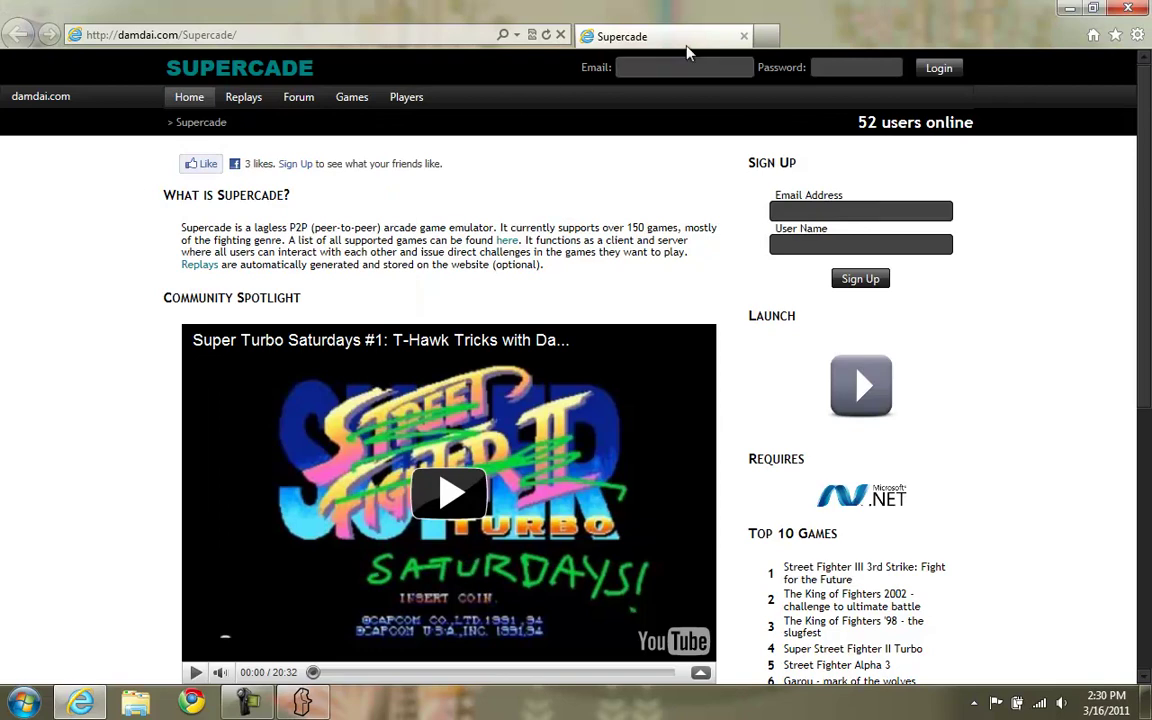
Load the router admin at 192.168.1.1 in a new tab and sign in with the administrator username and password.
{"action": "left_click", "coordinate": [766, 36]}
{"action": "left_click", "coordinate": [401, 32]}
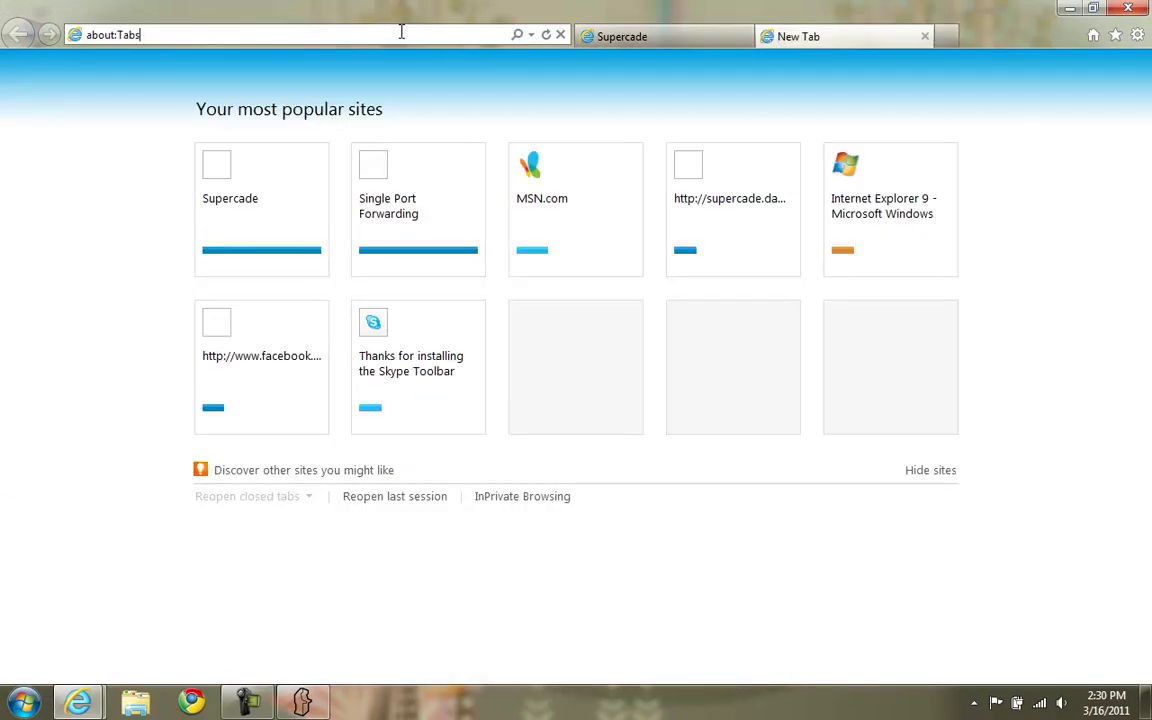
{"action": "key", "text": "ctrl+a"}
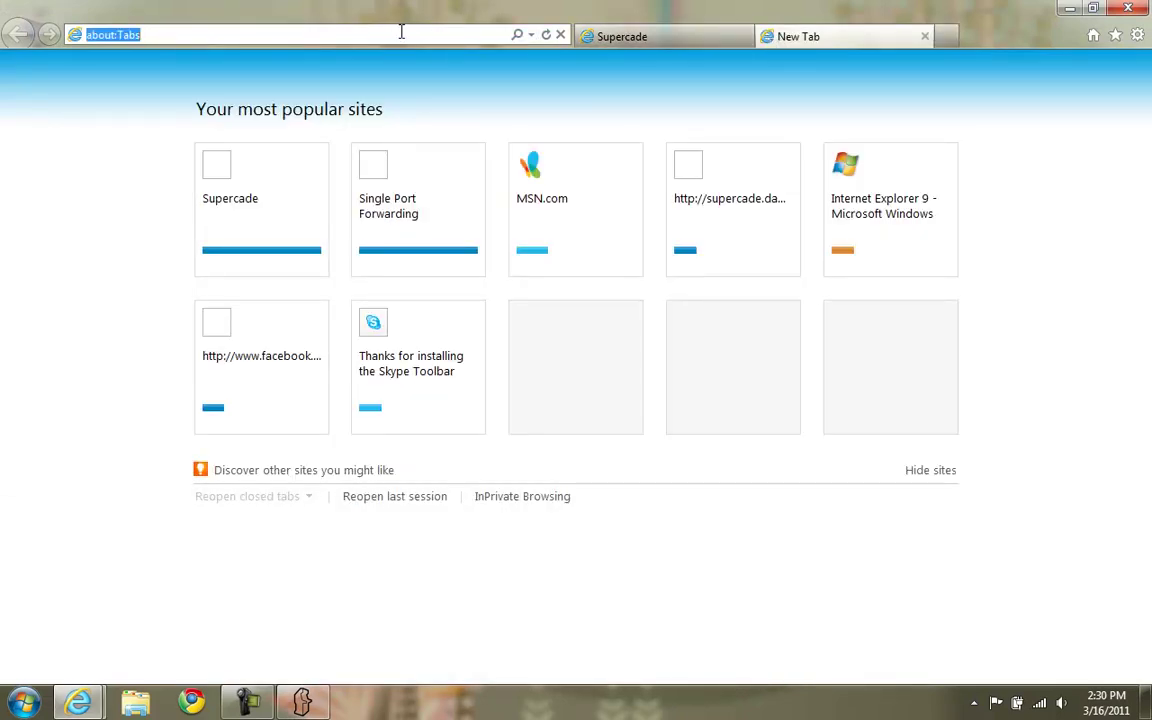
{"action": "type", "text": "192.168.1."}
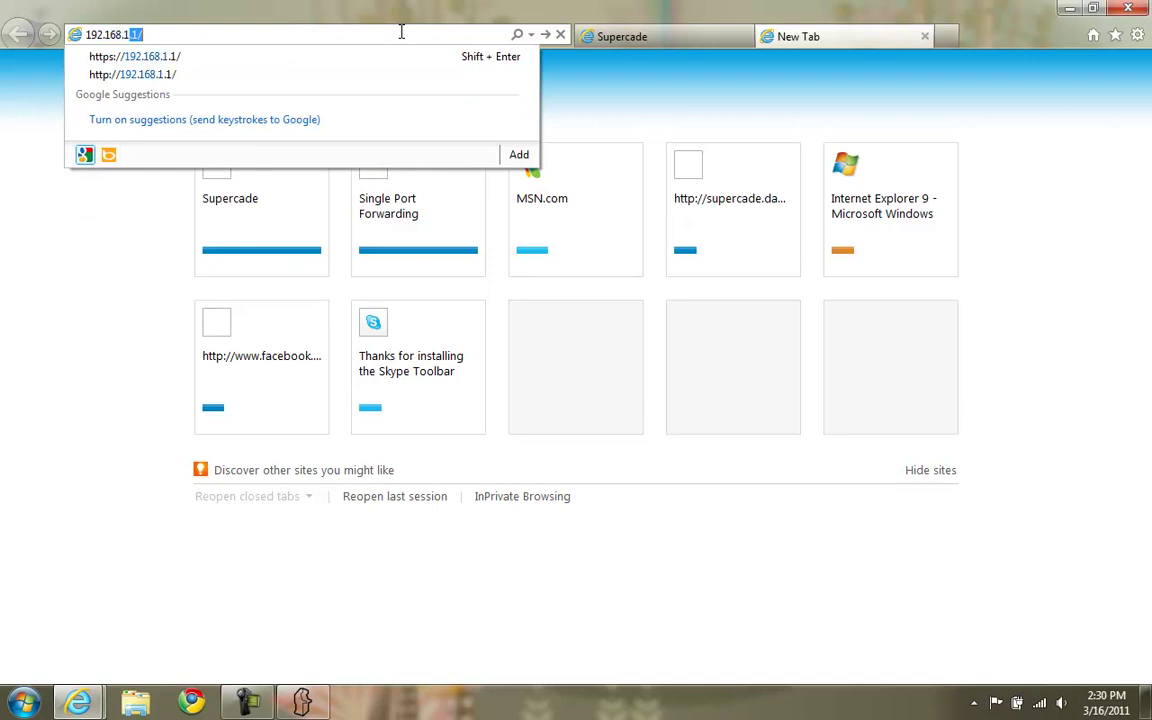
{"action": "type", "text": "1"}
{"action": "key", "text": "Return"}
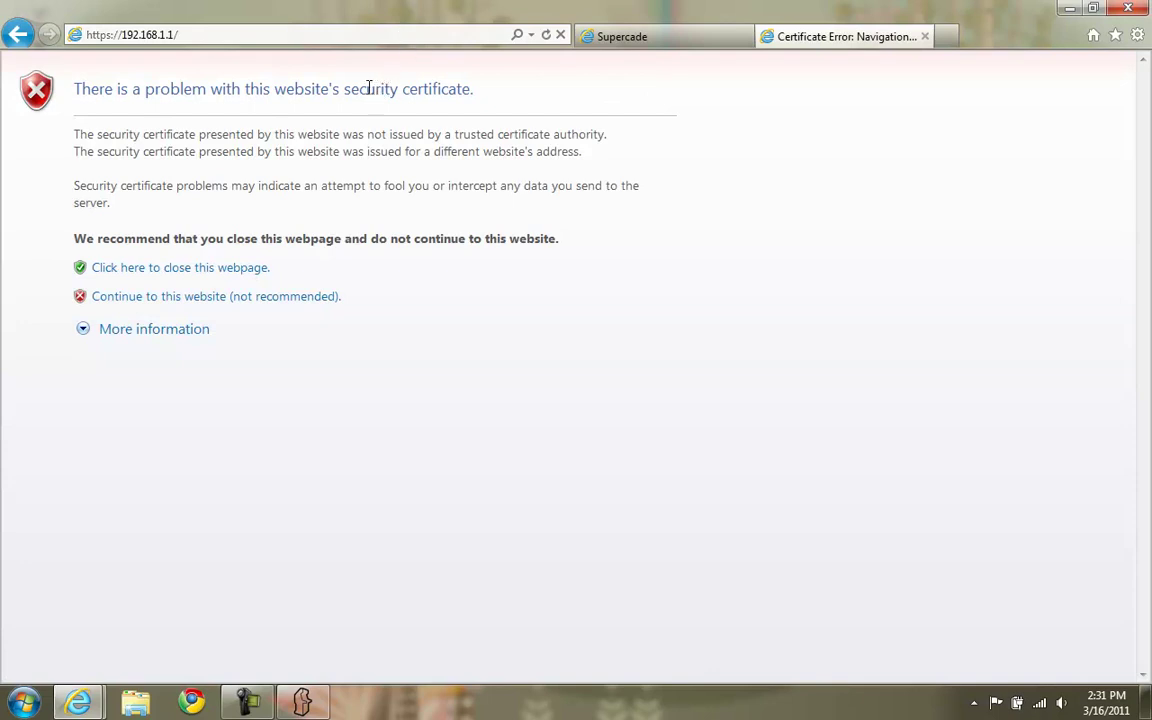
{"action": "left_click", "coordinate": [208, 297]}
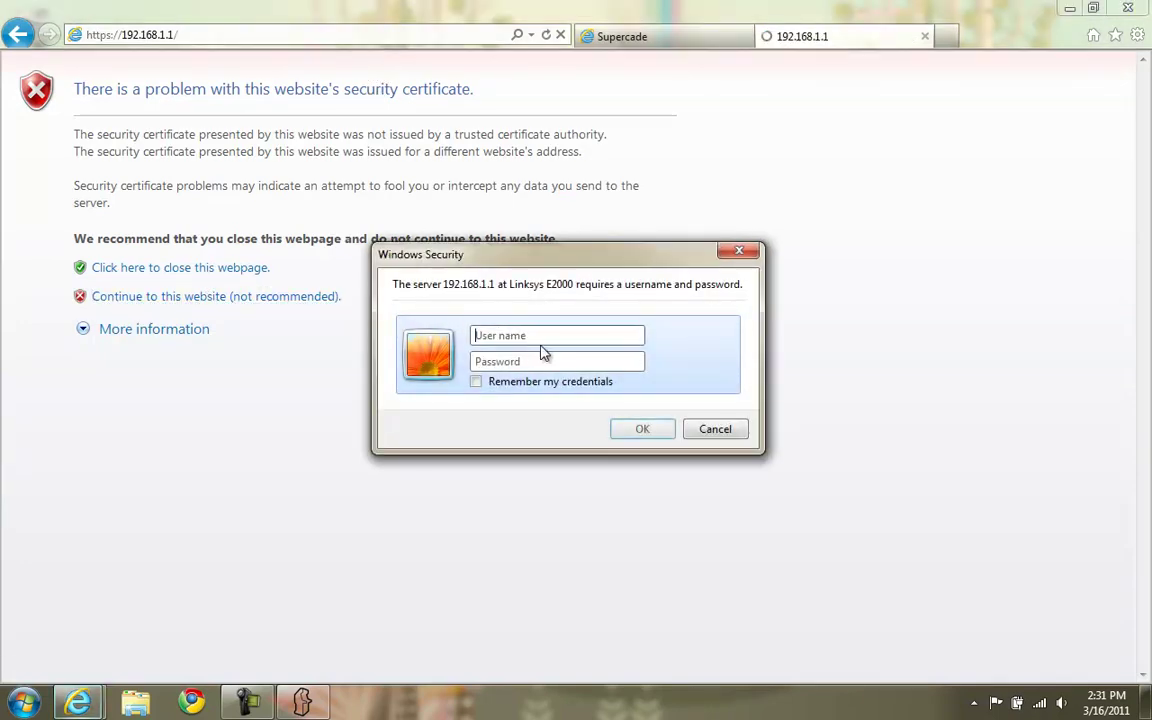
{"action": "type", "text": "admin"}
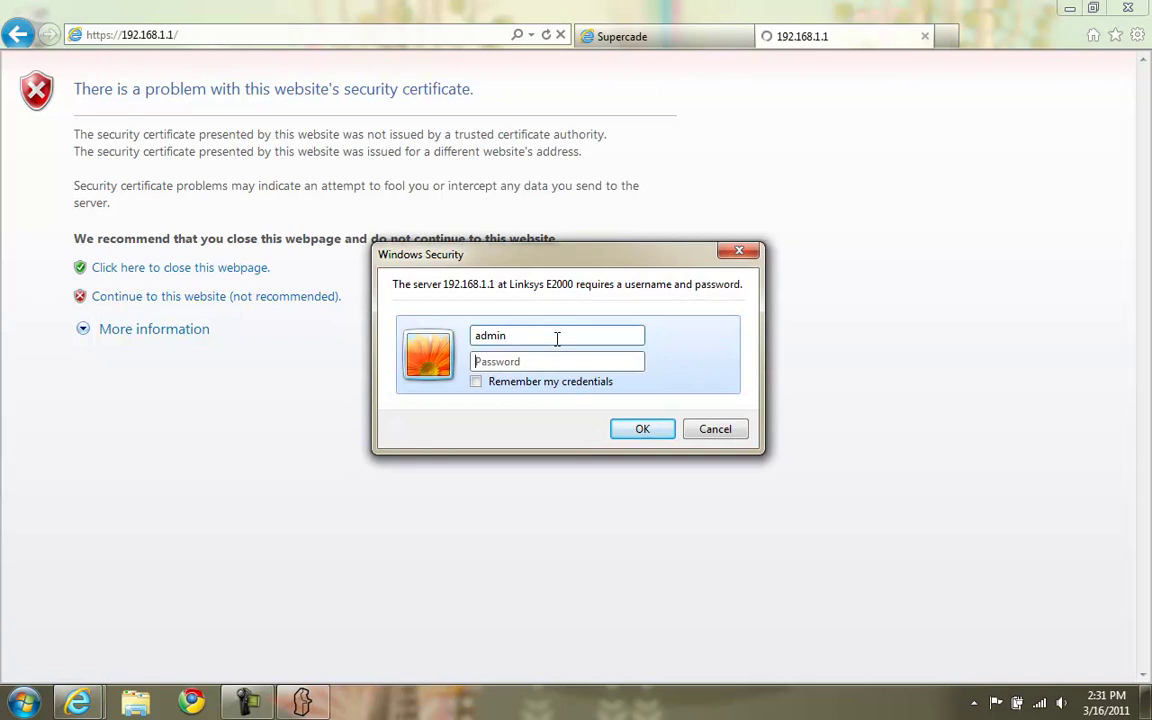
{"action": "key", "text": "Tab"}
{"action": "type", "text": "••••••"}
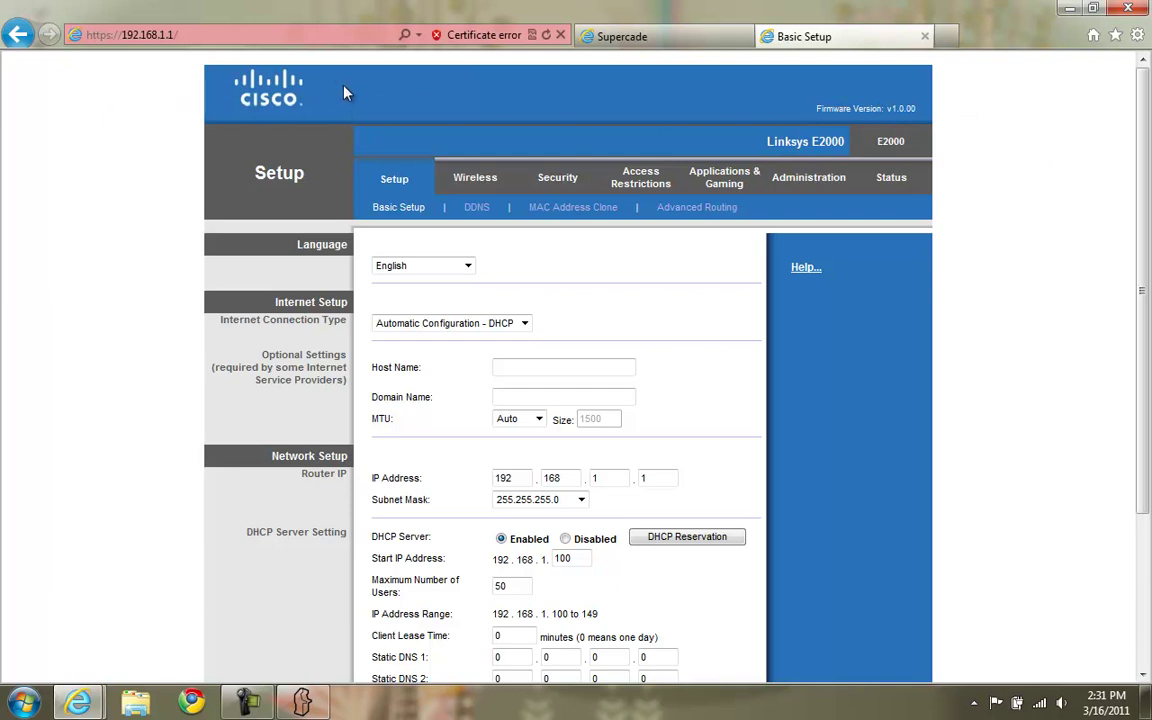
Add a Single Port Forwarding entry named supercade with external and internal port 27886.
{"action": "left_click", "coordinate": [720, 182]}
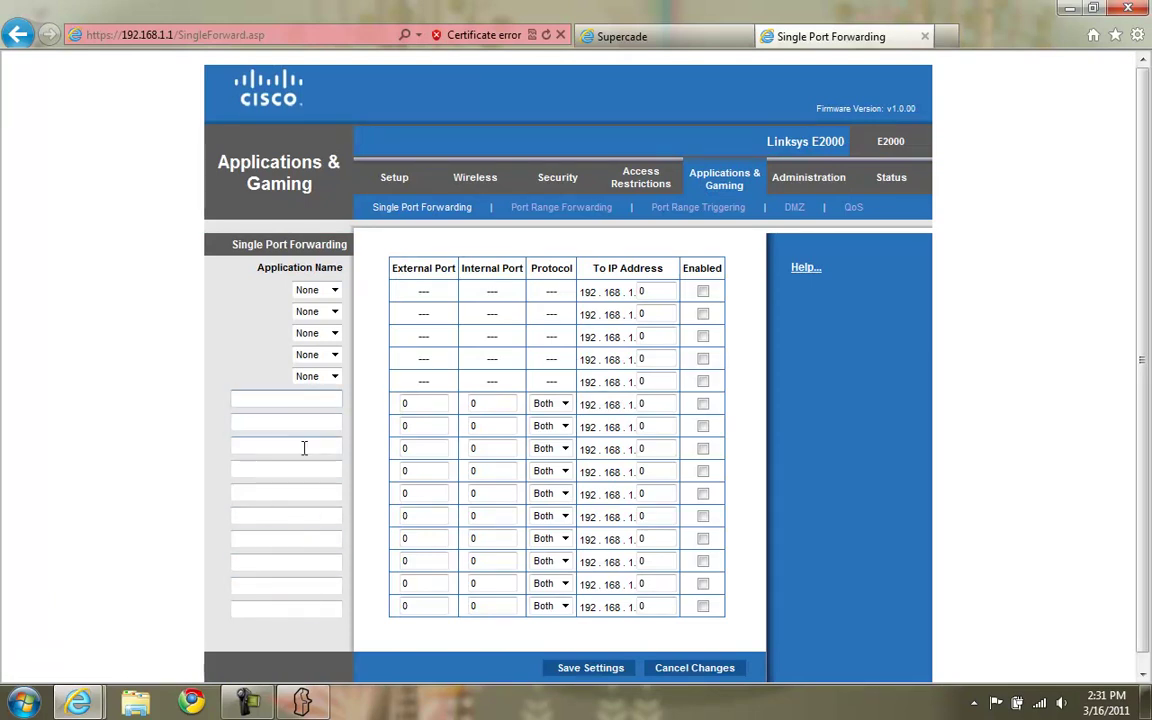
{"action": "left_click", "coordinate": [316, 400]}
{"action": "type", "text": "supercade"}
{"action": "double_click", "coordinate": [432, 402]}
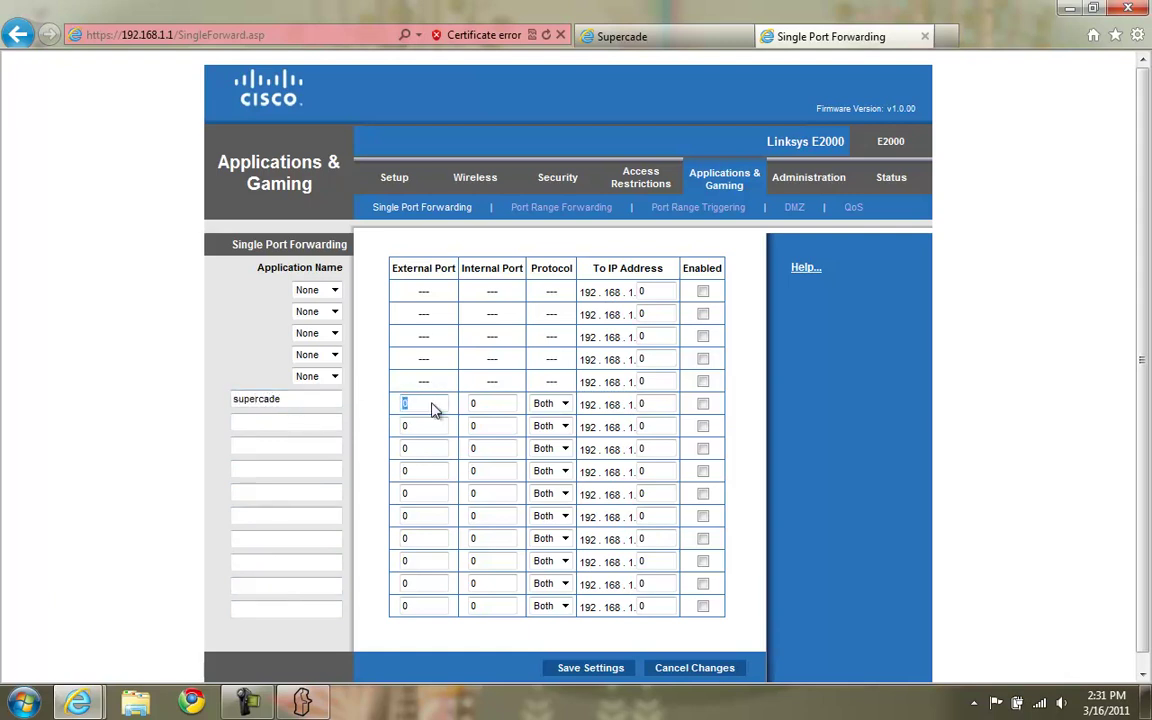
{"action": "type", "text": "27886"}
{"action": "key", "text": "Tab"}
{"action": "type", "text": "2788"}
Open Command Prompt and run ipconfig to list the network configuration.
{"action": "left_click", "coordinate": [8, 705]}
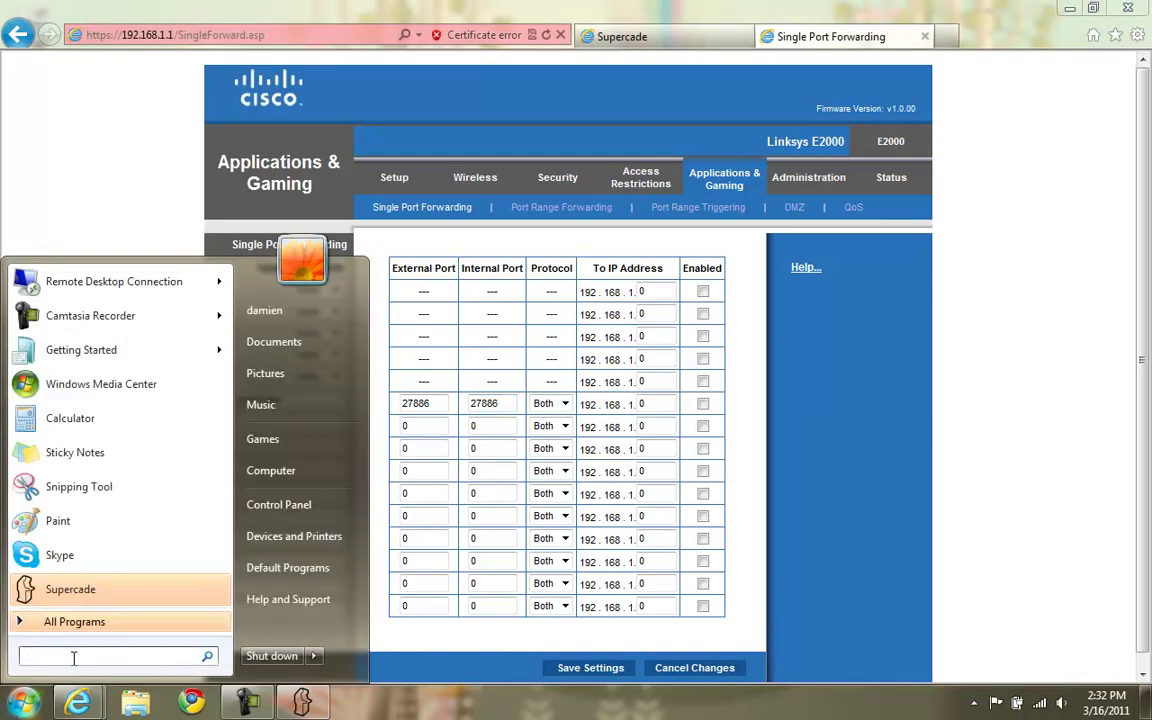
{"action": "type", "text": "cmd"}
{"action": "key", "text": "Return"}
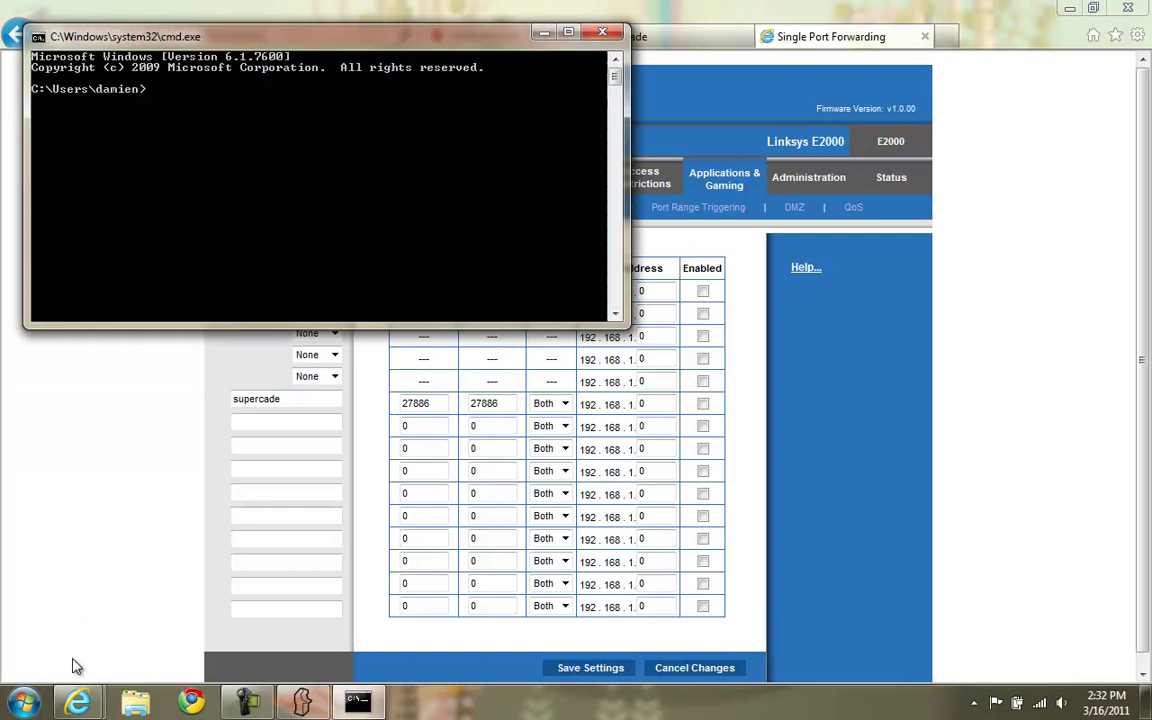
{"action": "type", "text": "ipconfig"}
{"action": "key", "text": "Return"}
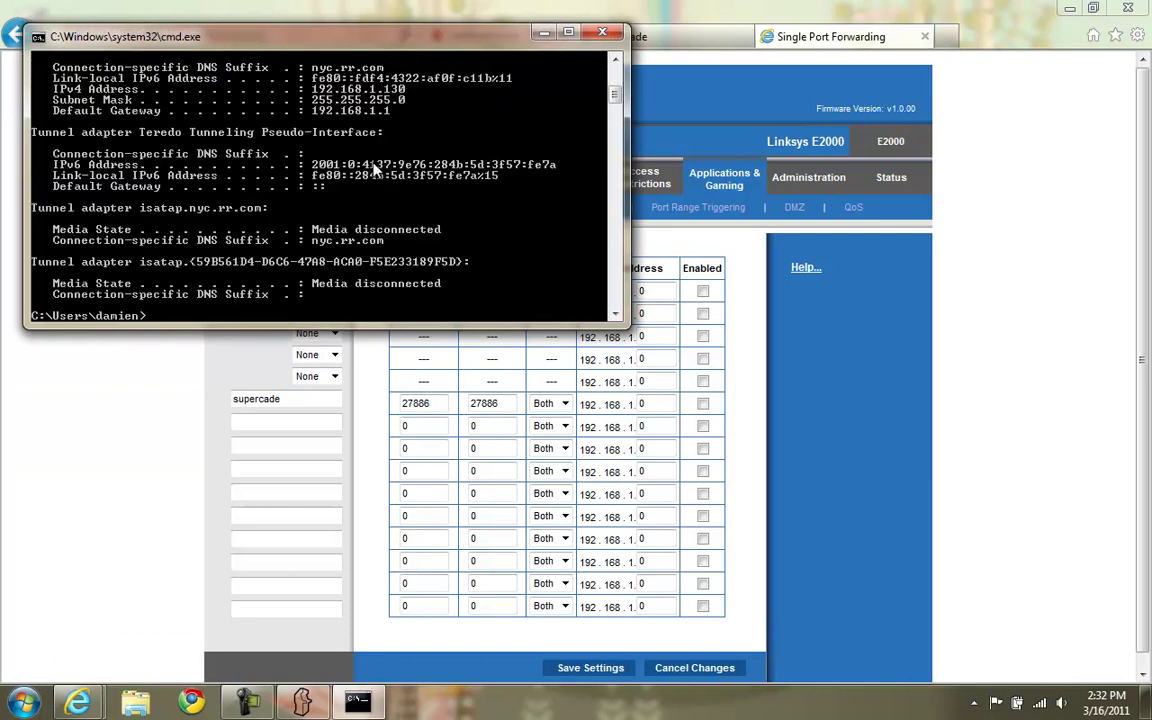
Mark and select the IPv4 address 192.168.1.130 in the ipconfig output.
{"action": "right_click", "coordinate": [313, 90]}
{"action": "left_click", "coordinate": [305, 97]}
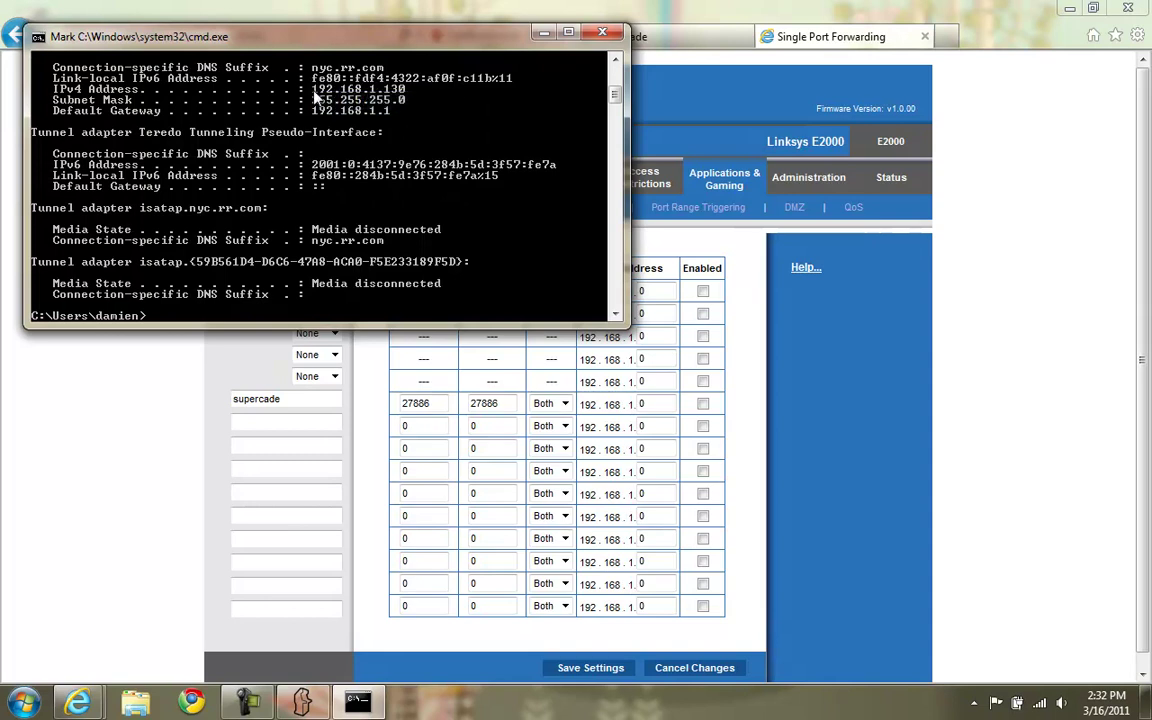
{"action": "left_click_drag", "start_coordinate": [313, 89], "coordinate": [405, 92]}
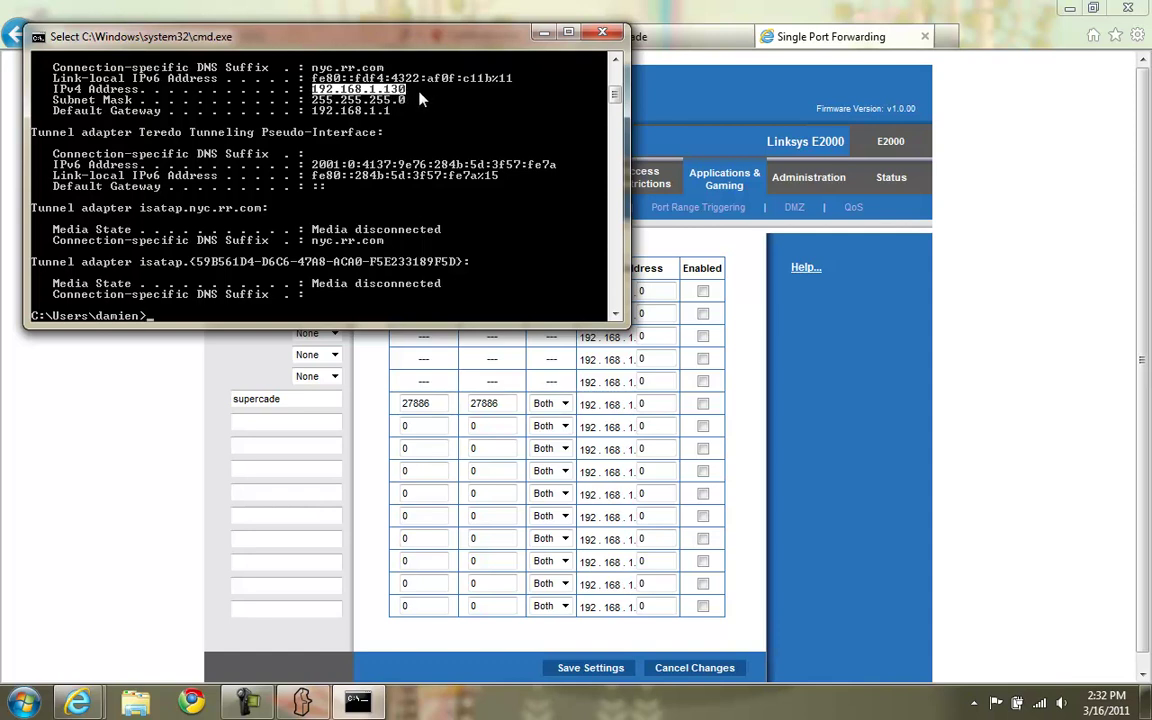
{"action": "left_click", "coordinate": [418, 90]}
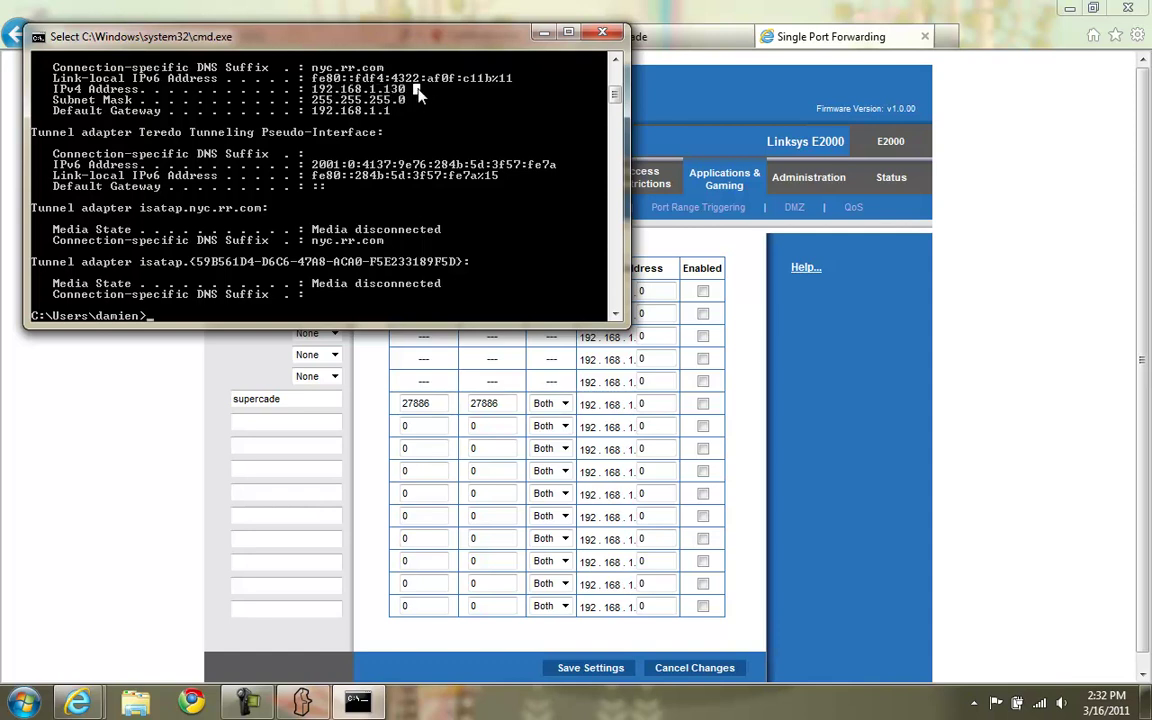
{"action": "right_click", "coordinate": [420, 93]}
Point the supercade forwarding rule to 192.168.1.130 and enable it.
{"action": "left_click", "coordinate": [922, 407]}
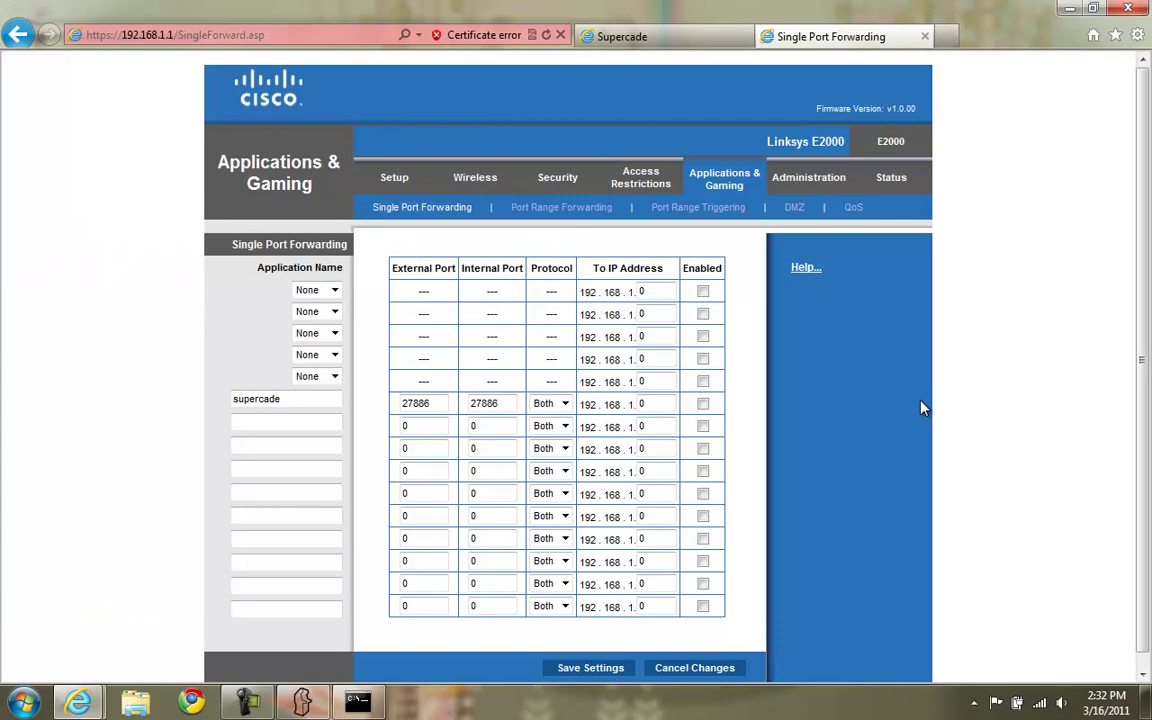
{"action": "double_click", "coordinate": [659, 401]}
{"action": "type", "text": "130"}
{"action": "left_click", "coordinate": [703, 404]}
Save the port forwarding settings and close the router admin tab.
{"action": "scroll", "coordinate": [735, 390], "scroll_direction": "down", "scroll_amount": 1}
{"action": "left_click", "coordinate": [595, 653]}
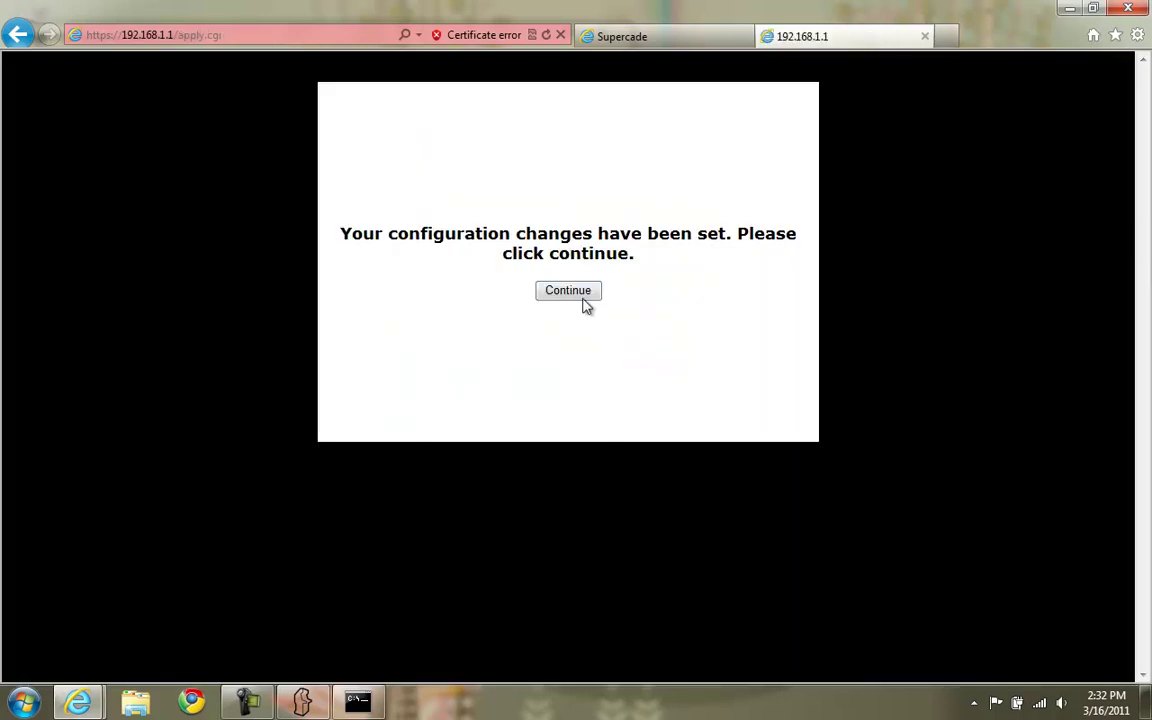
{"action": "left_click", "coordinate": [582, 291]}
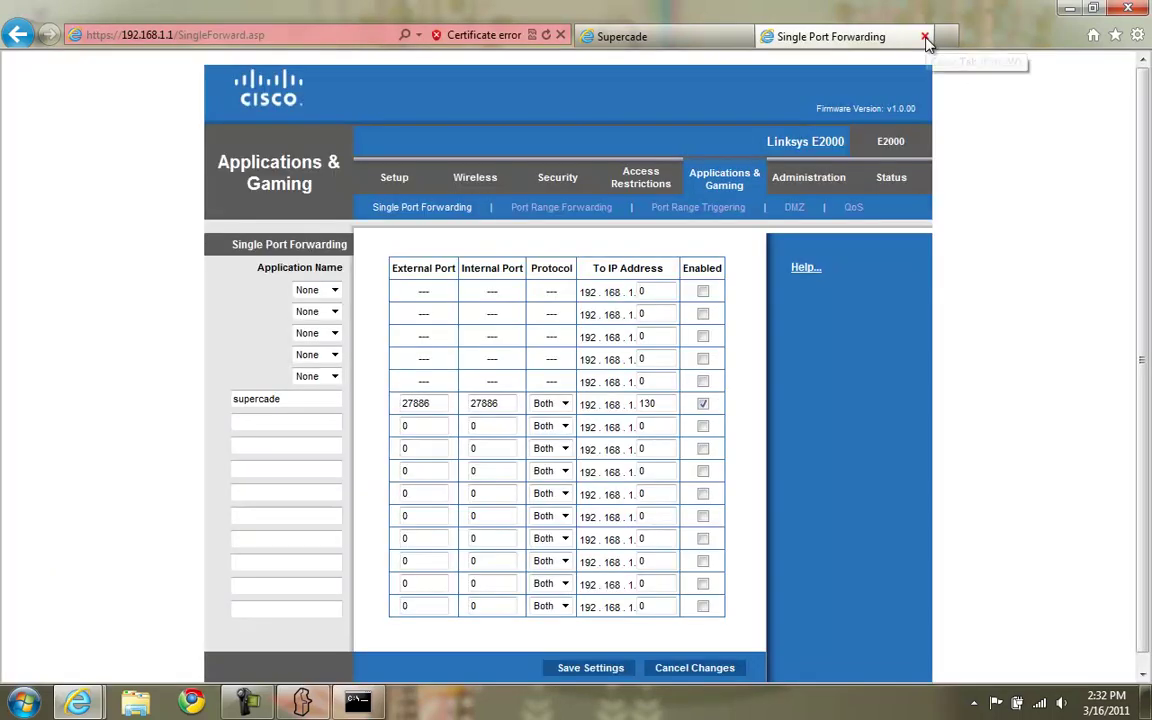
{"action": "left_click", "coordinate": [924, 36]}
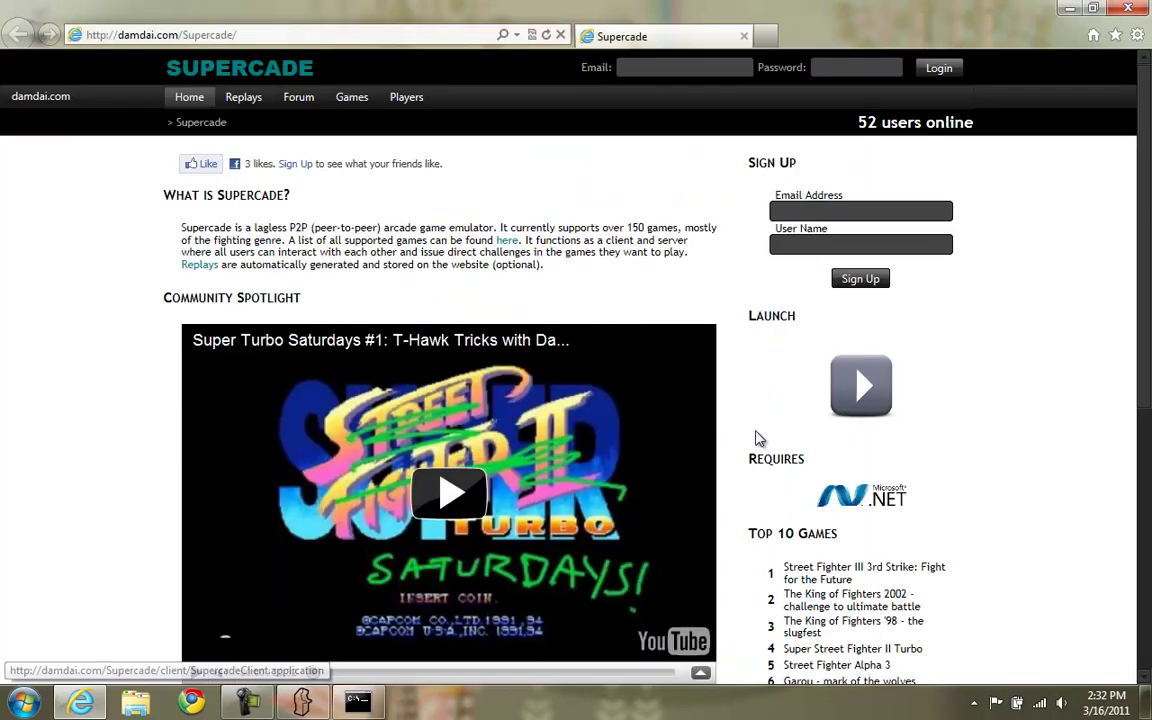
Dismiss Supercade's port warning, enter the lobby, and rerun the port test until it reports open ports.
{"action": "left_click", "coordinate": [316, 705]}
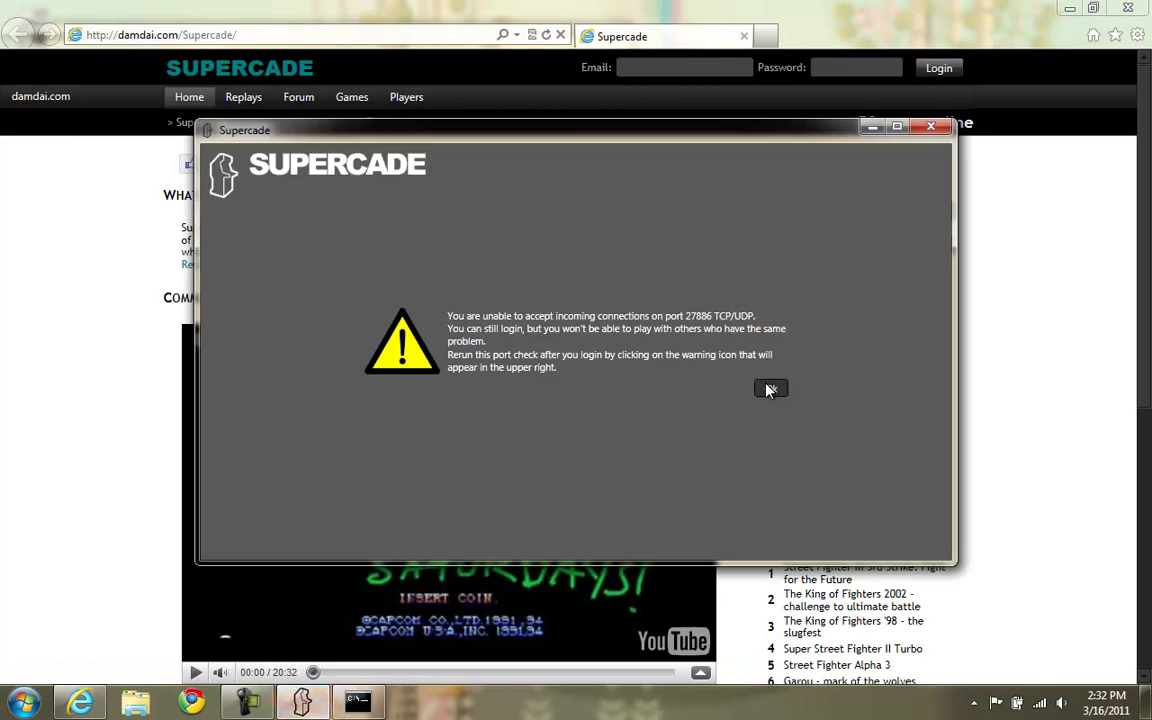
{"action": "key", "text": "Return"}
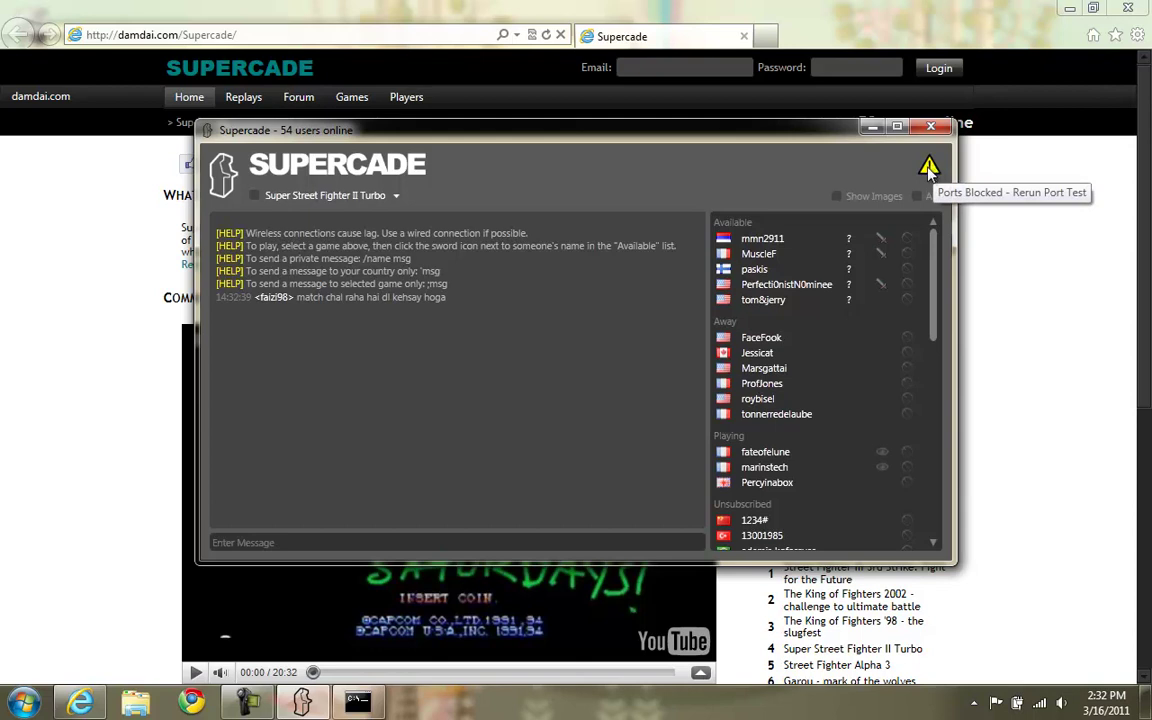
{"action": "left_click", "coordinate": [929, 168]}
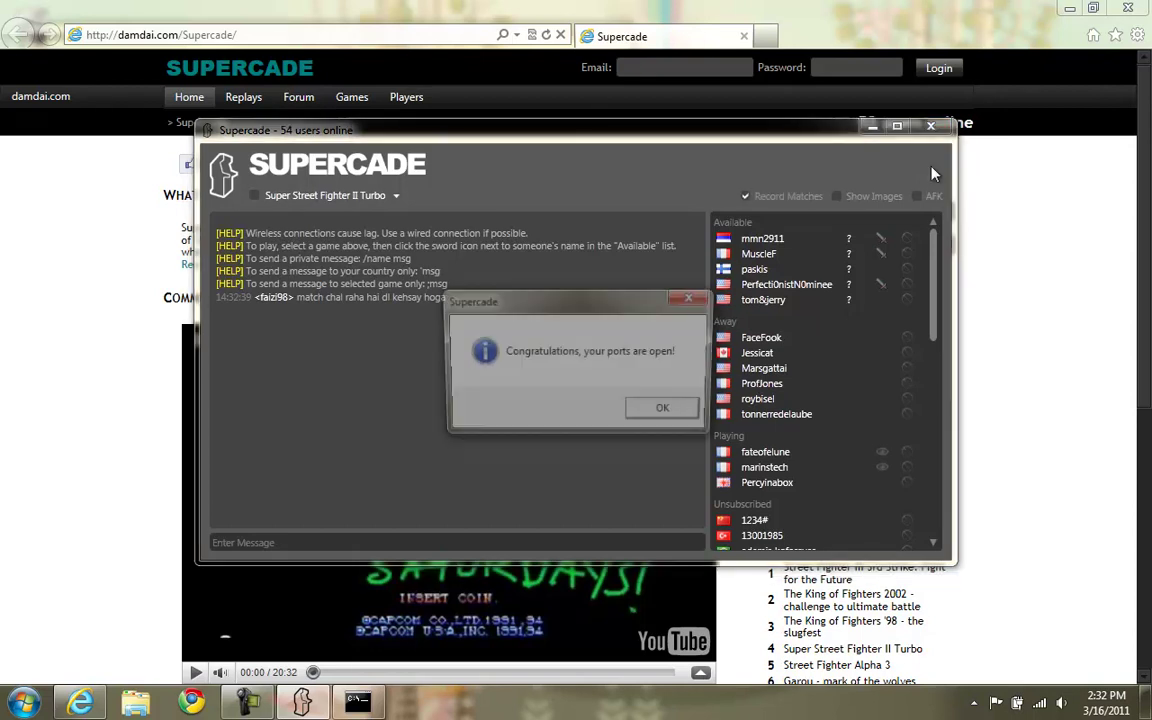
{"action": "left_click", "coordinate": [667, 414]}
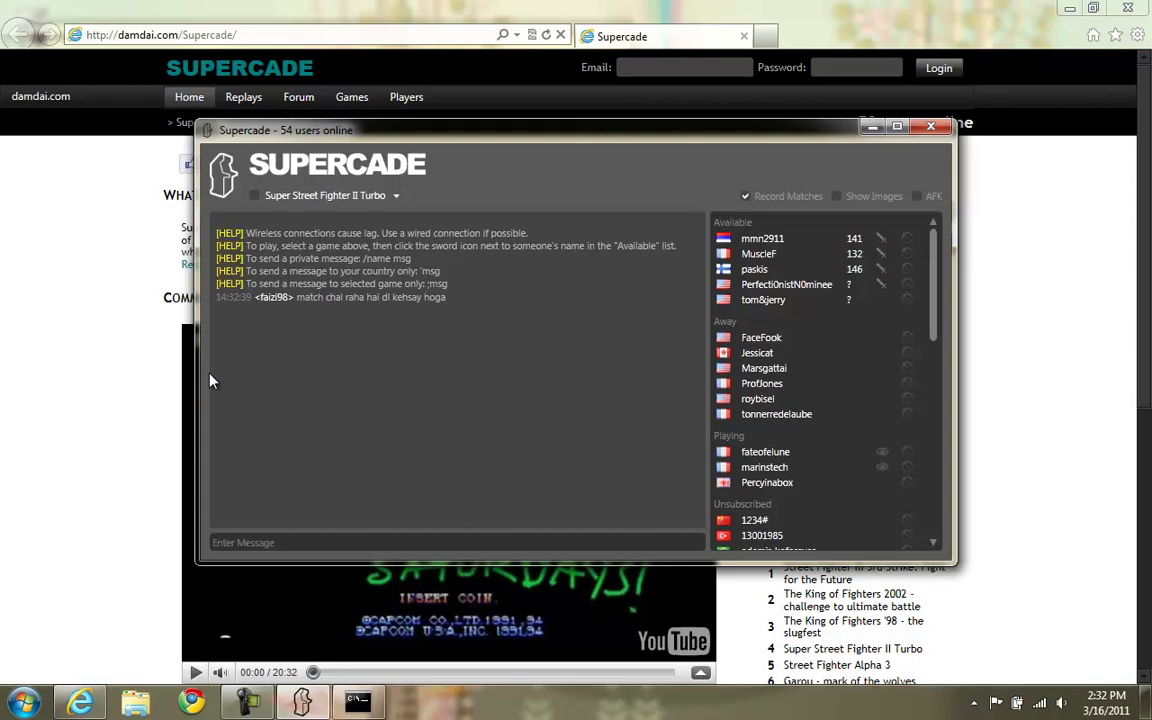
{"action": "left_click", "coordinate": [326, 196]}
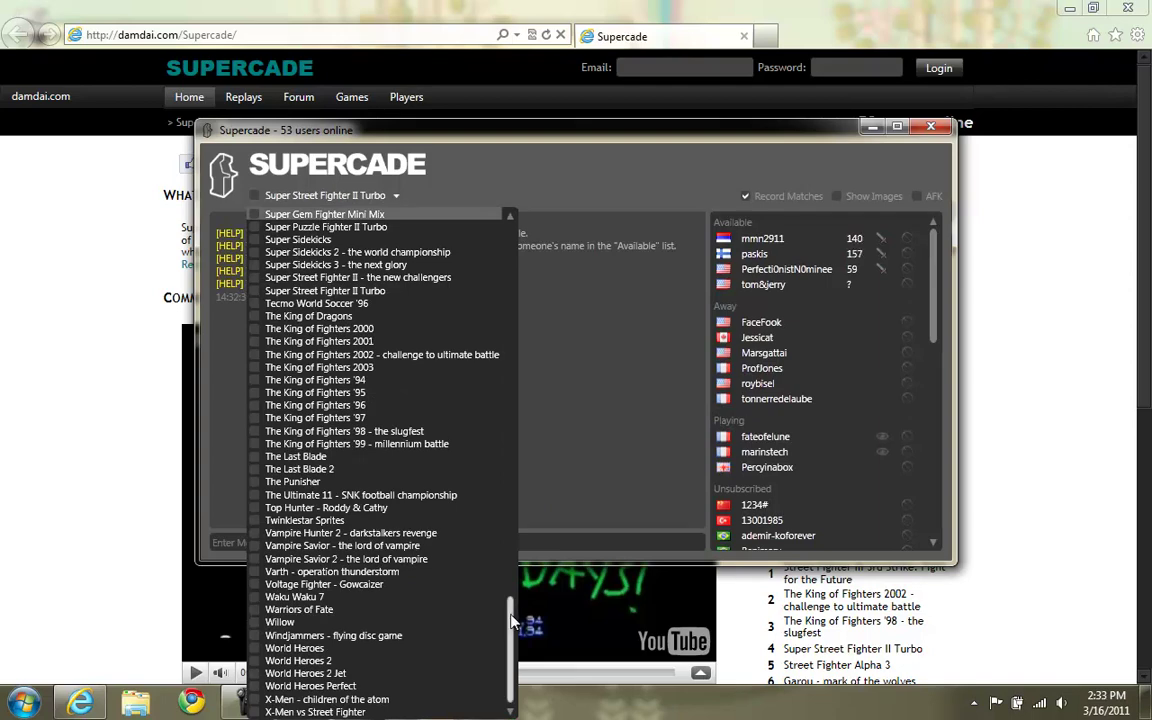
{"action": "left_click_drag", "start_coordinate": [511, 620], "coordinate": [511, 565]}
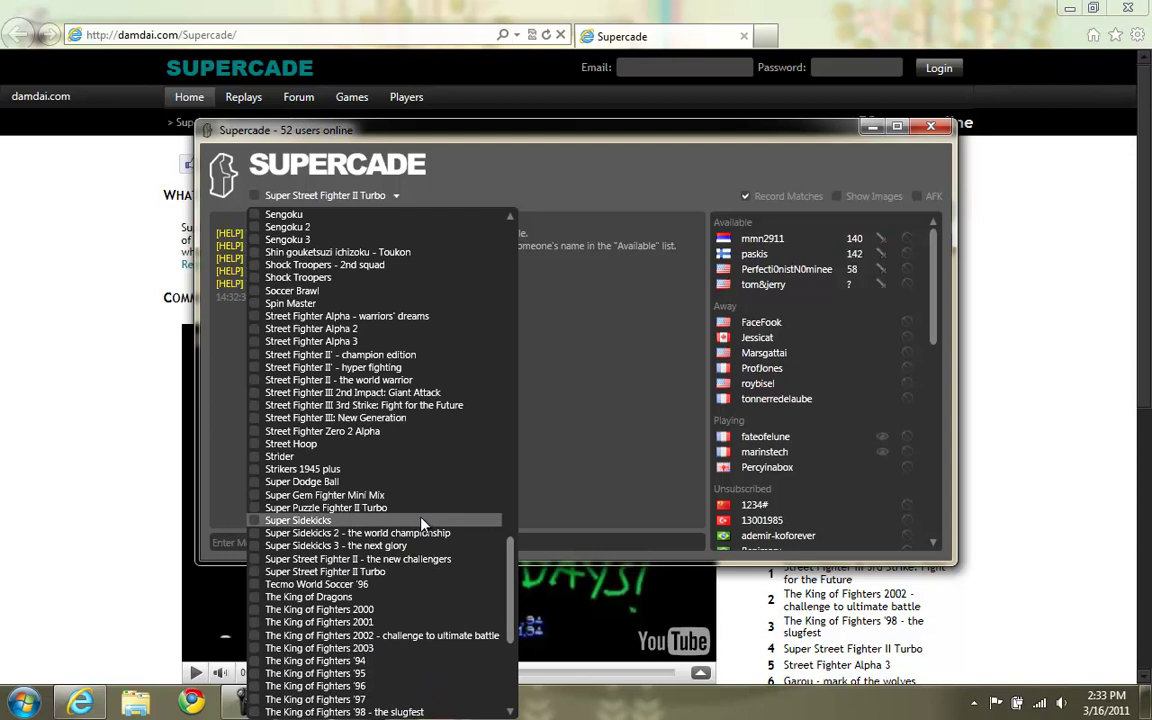
{"action": "left_click", "coordinate": [426, 572]}
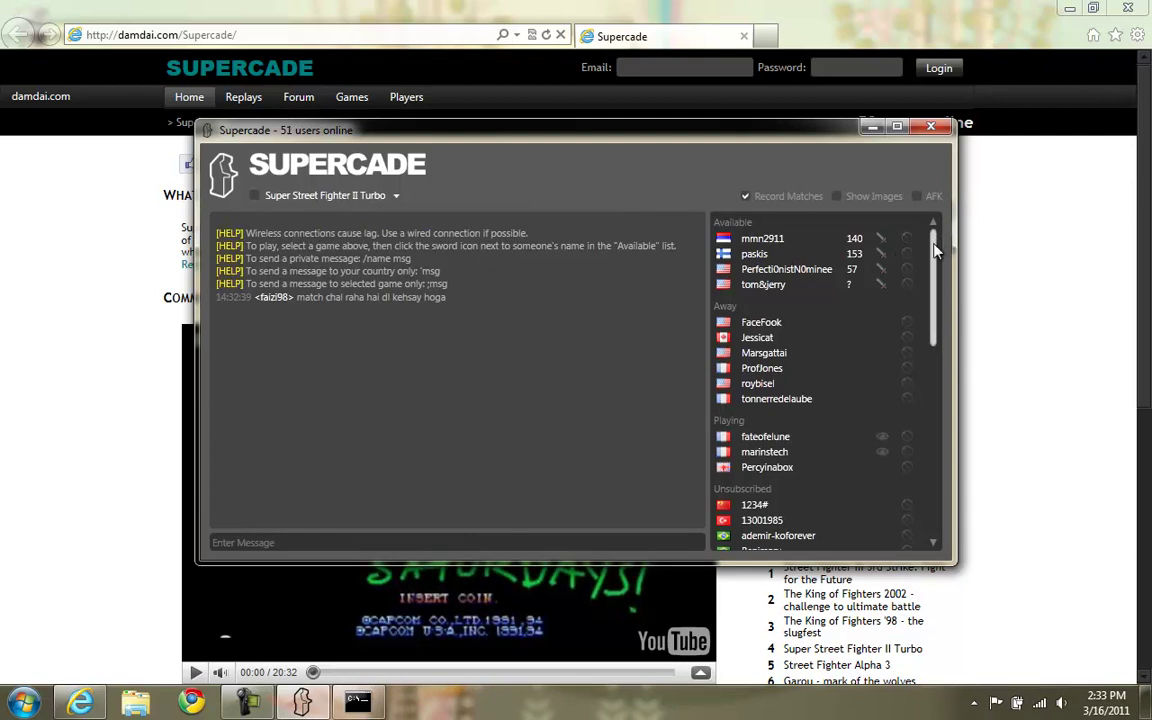
{"action": "left_click_drag", "start_coordinate": [935, 248], "coordinate": [934, 466]}
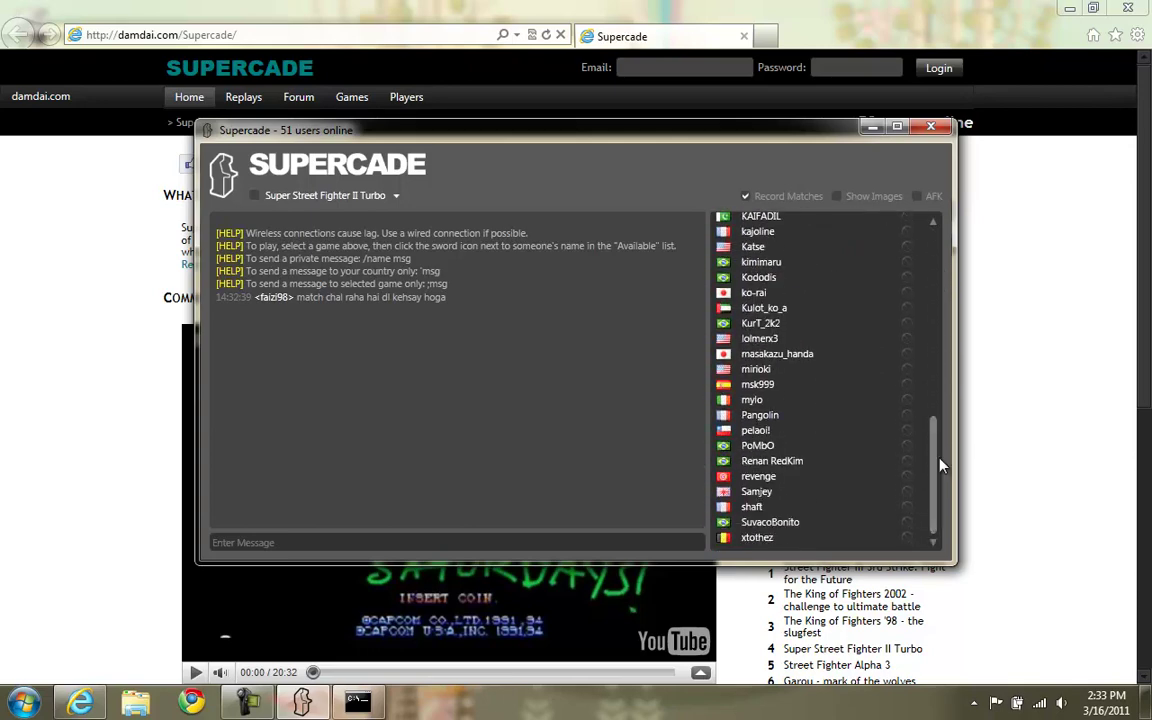
{"action": "scroll", "coordinate": [750, 440], "scroll_direction": "up", "scroll_amount": 10}
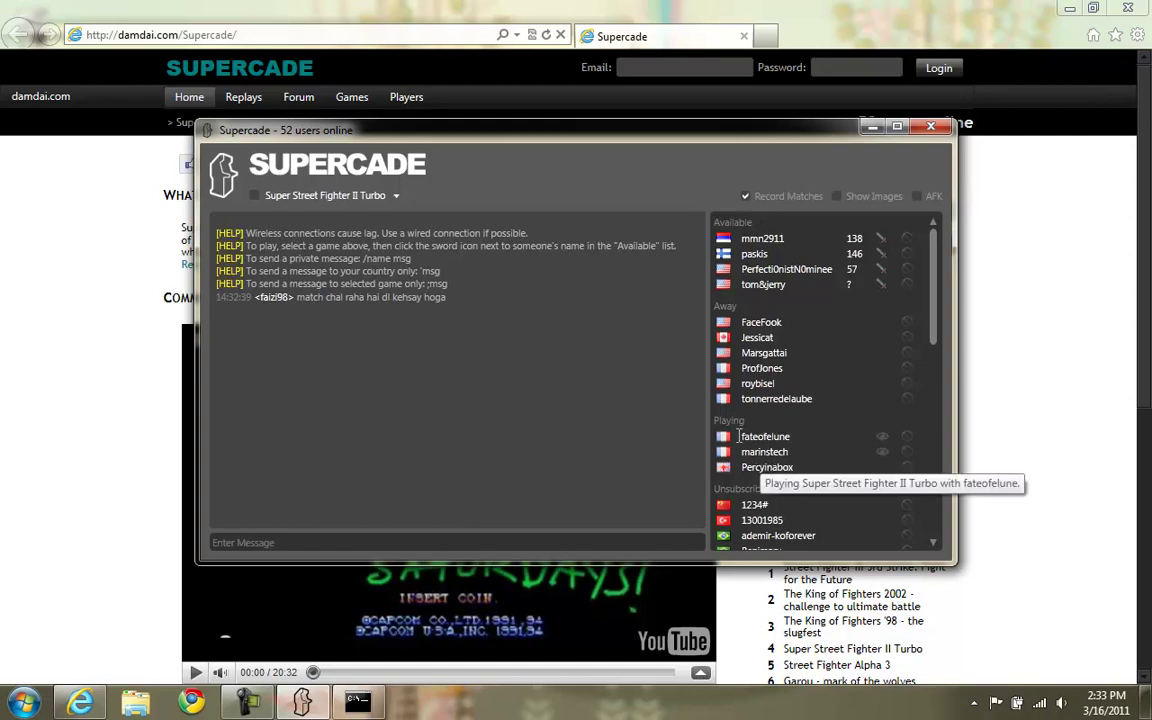
{"action": "left_click", "coordinate": [314, 193]}
{"action": "left_click", "coordinate": [314, 193]}
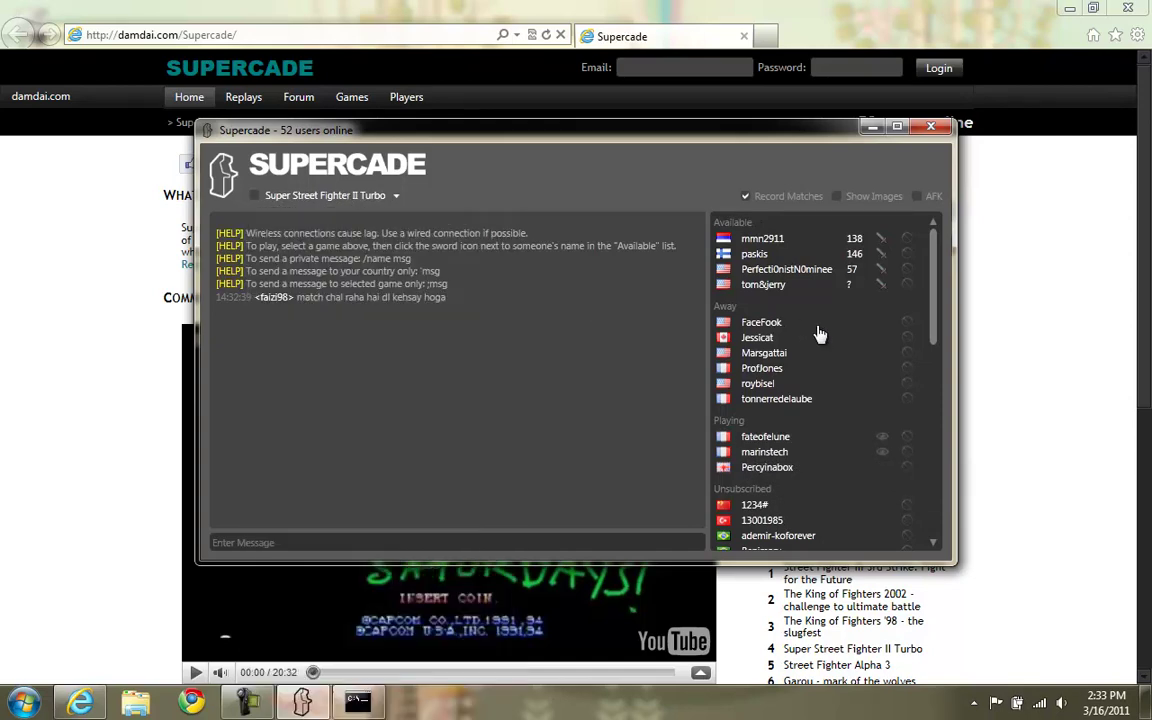
{"action": "left_click_drag", "start_coordinate": [935, 316], "coordinate": [935, 393]}
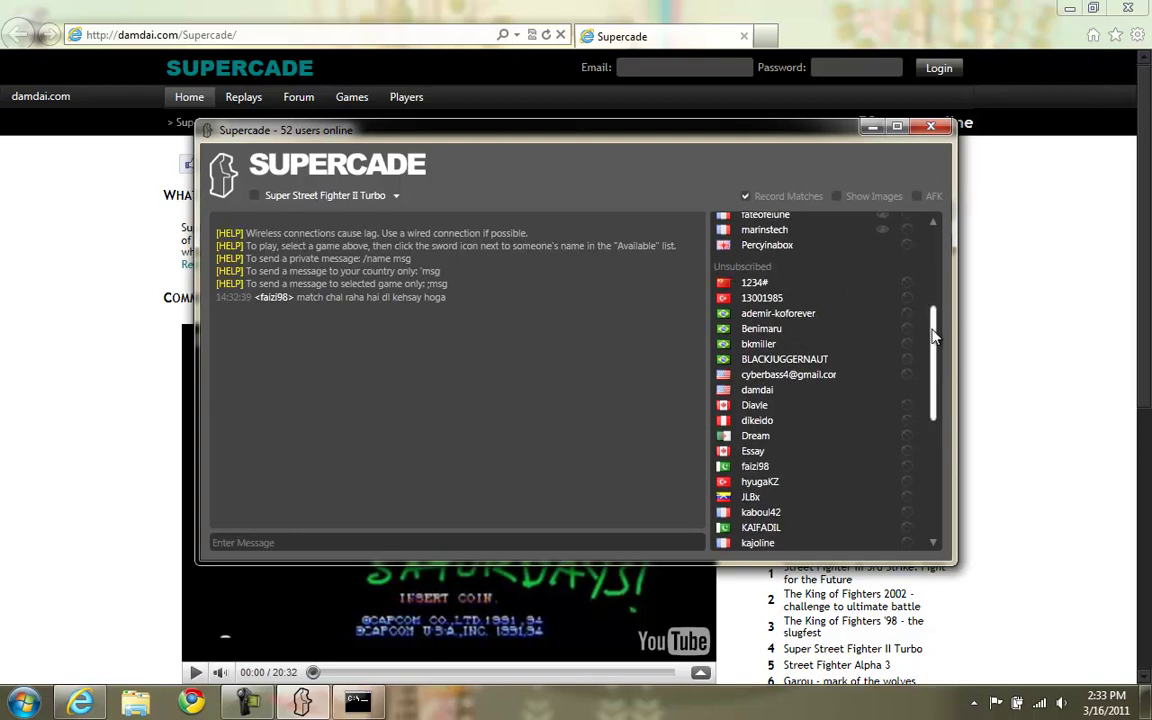
{"action": "left_click_drag", "start_coordinate": [935, 337], "coordinate": [838, 194]}
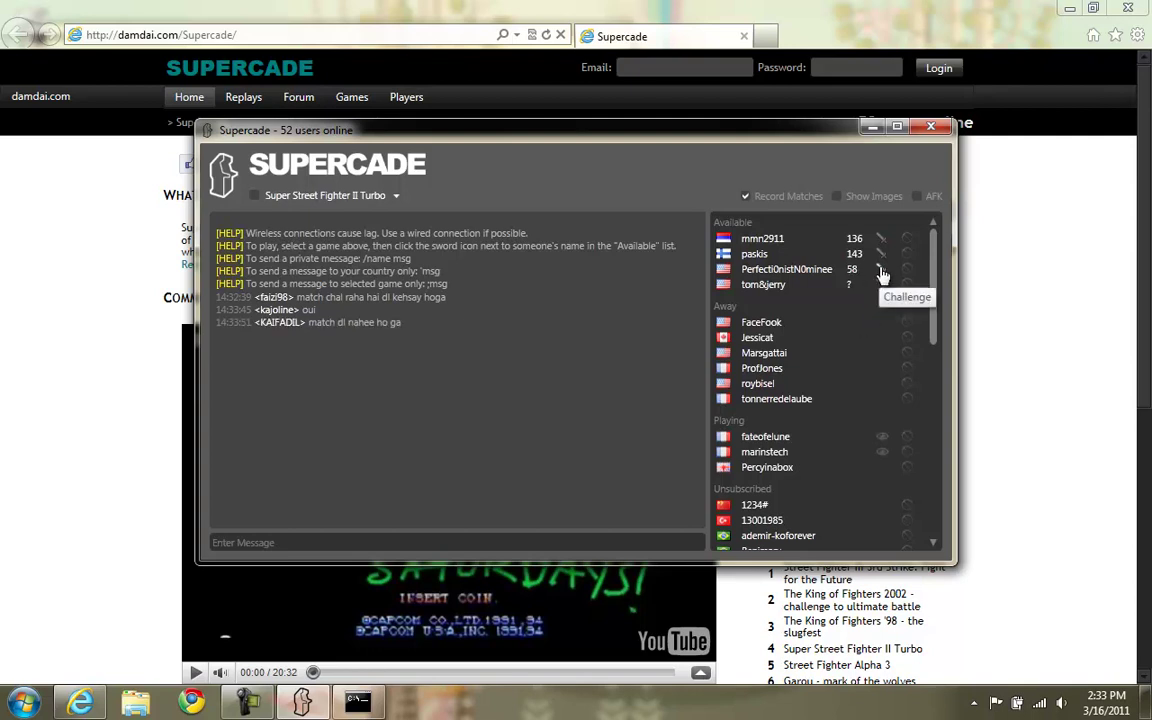
Challenge a player to Super Street Fighter II Turbo, setting the ROM folder to roms instead of nFBA.
{"action": "left_click", "coordinate": [881, 271]}
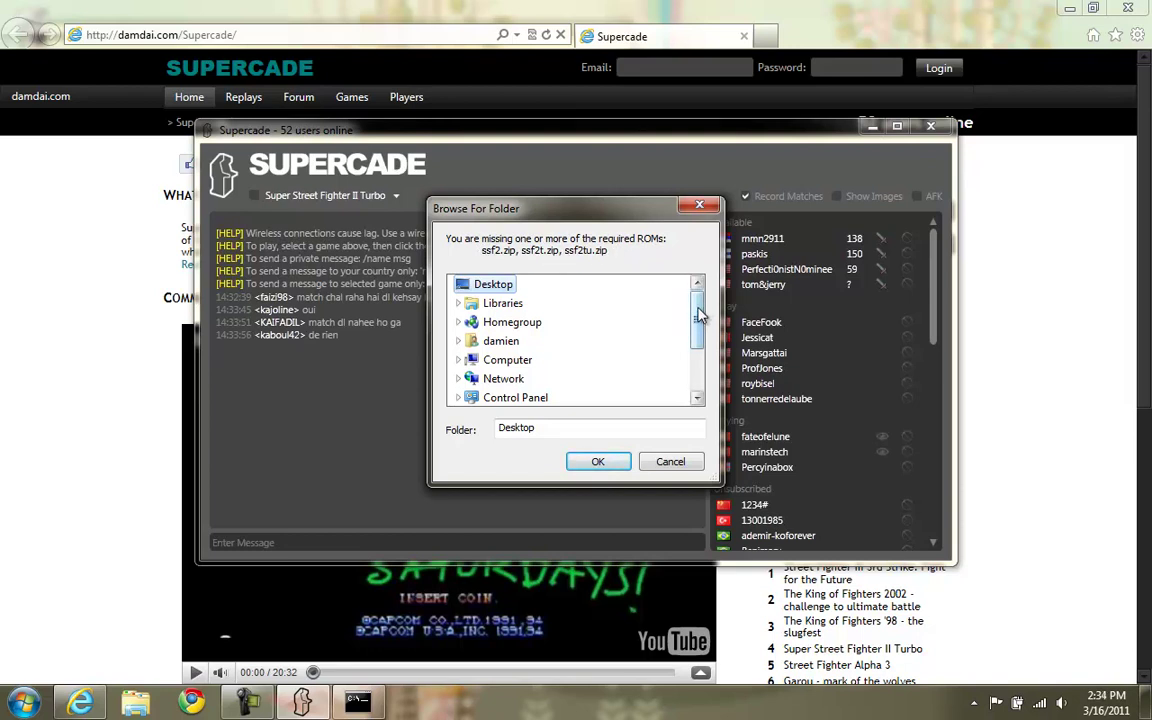
{"action": "mouse_move", "coordinate": [700, 322]}
{"action": "left_mouse_down"}
{"action": "mouse_move", "coordinate": [700, 356]}
{"action": "mouse_move", "coordinate": [700, 333]}
{"action": "left_mouse_up"}
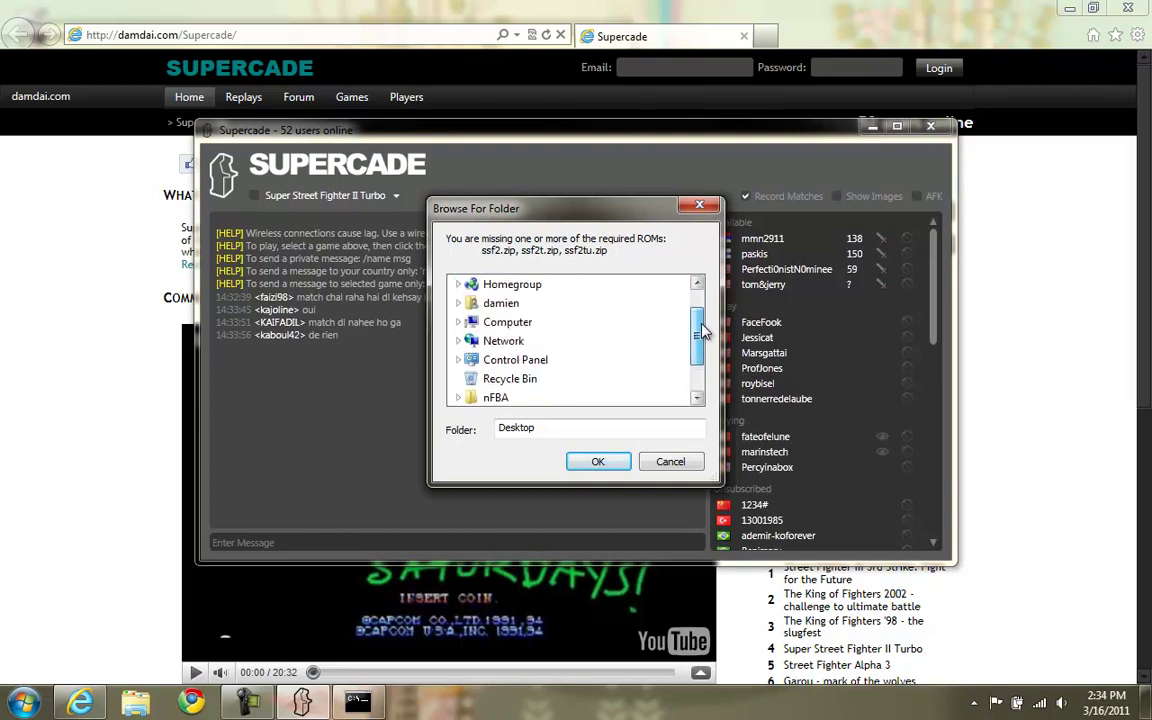
{"action": "left_click", "coordinate": [500, 398]}
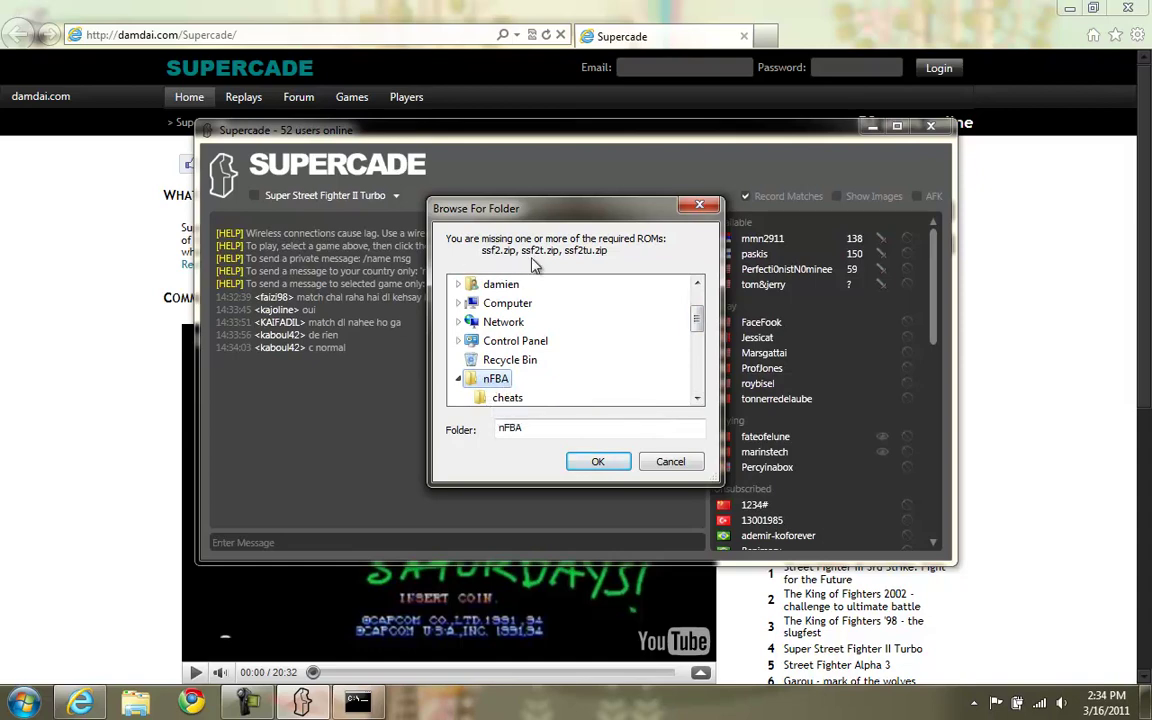
{"action": "left_click", "coordinate": [617, 465]}
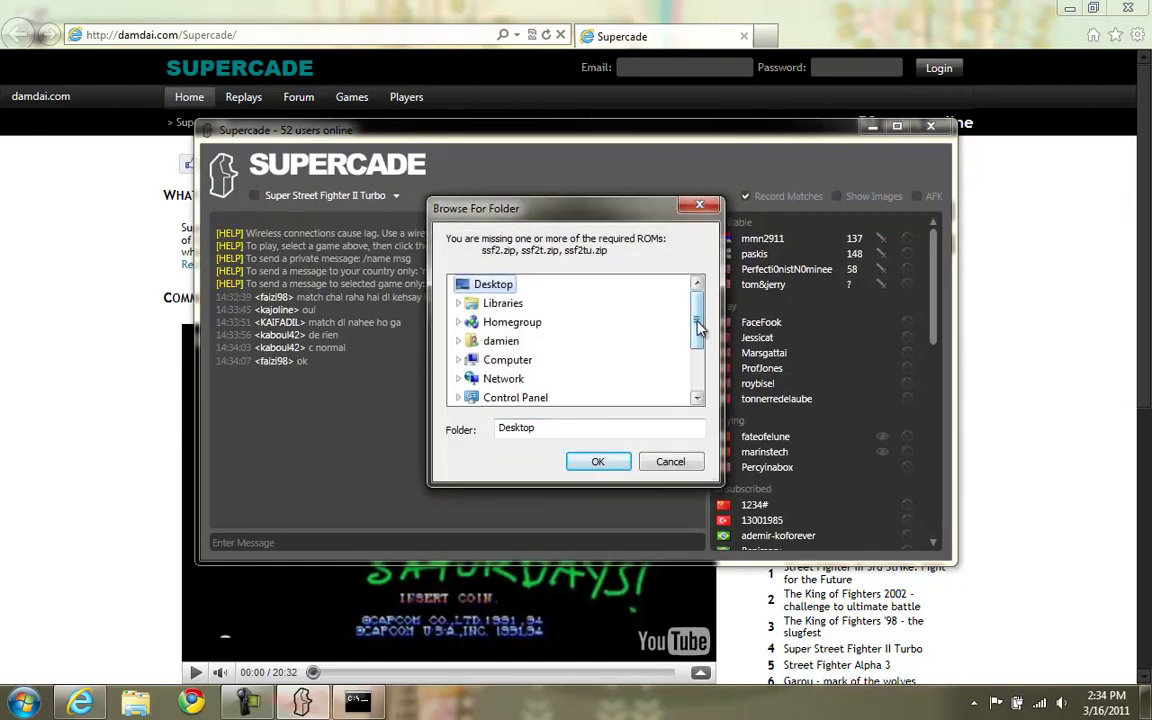
{"action": "left_click_drag", "start_coordinate": [698, 327], "coordinate": [699, 365]}
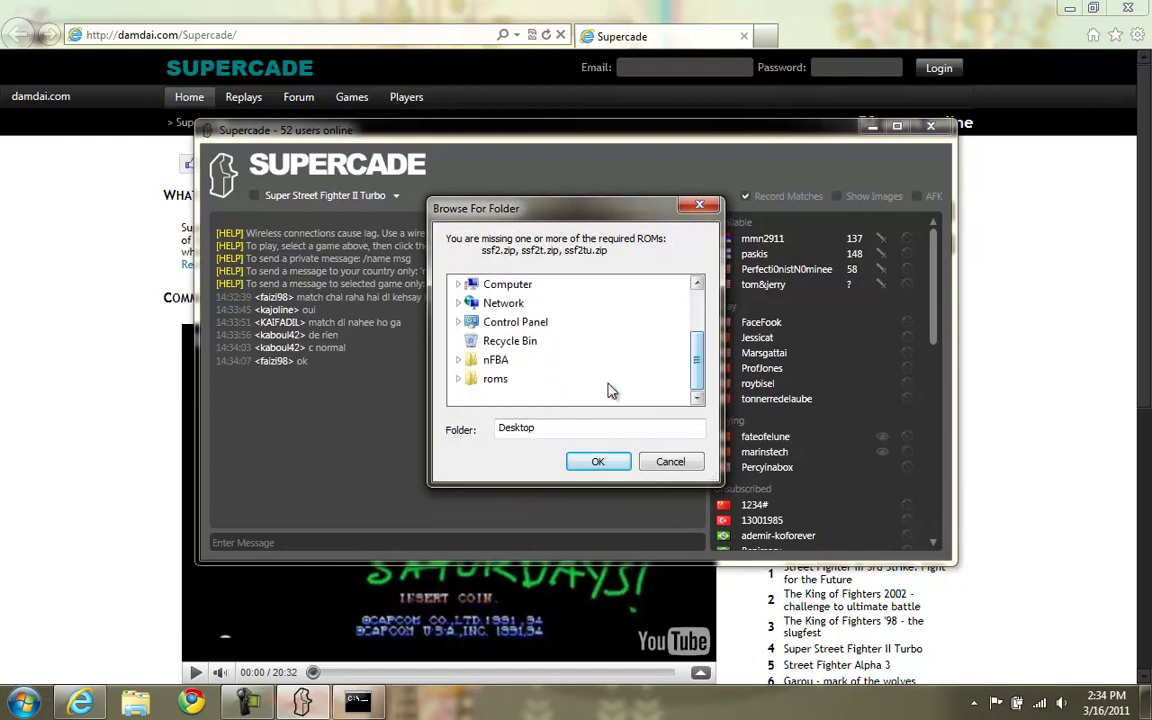
{"action": "left_click", "coordinate": [495, 381]}
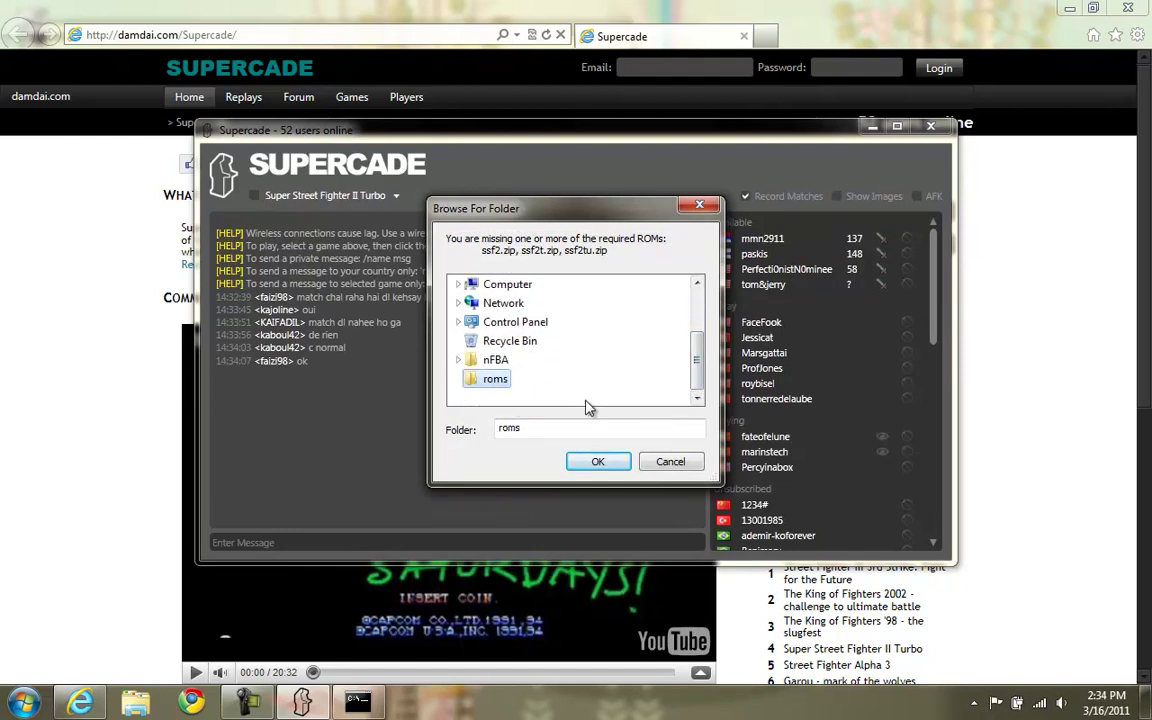
{"action": "left_click", "coordinate": [599, 462]}
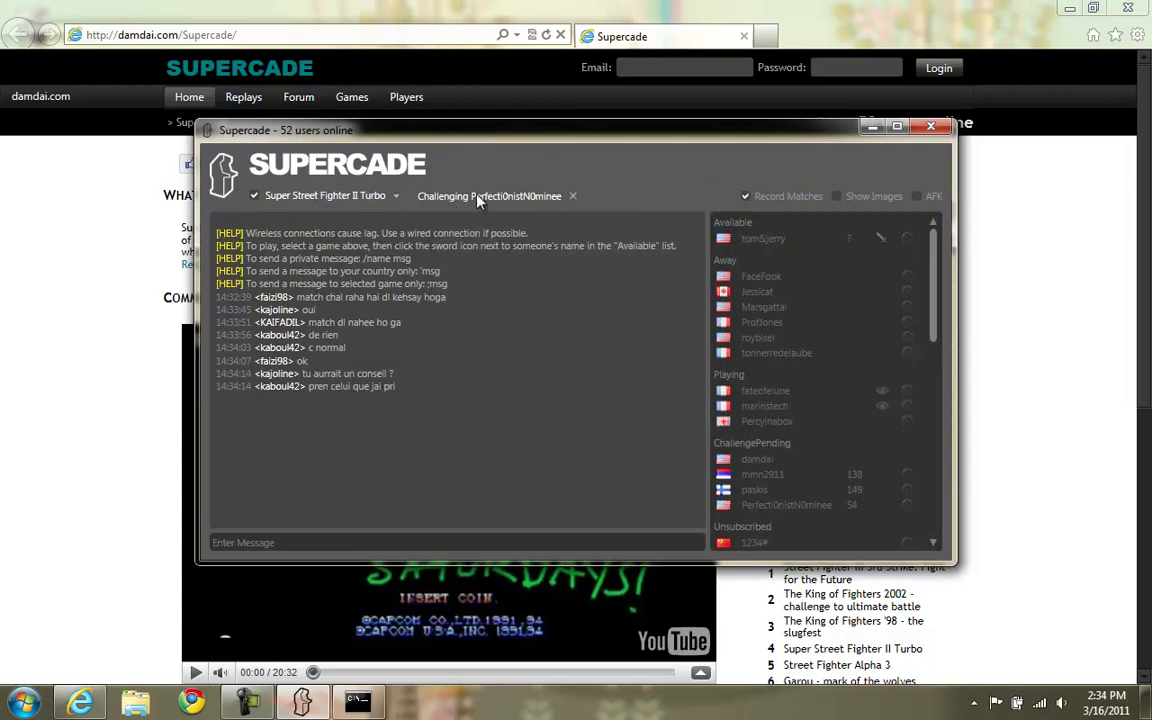
{"action": "left_click", "coordinate": [572, 196]}
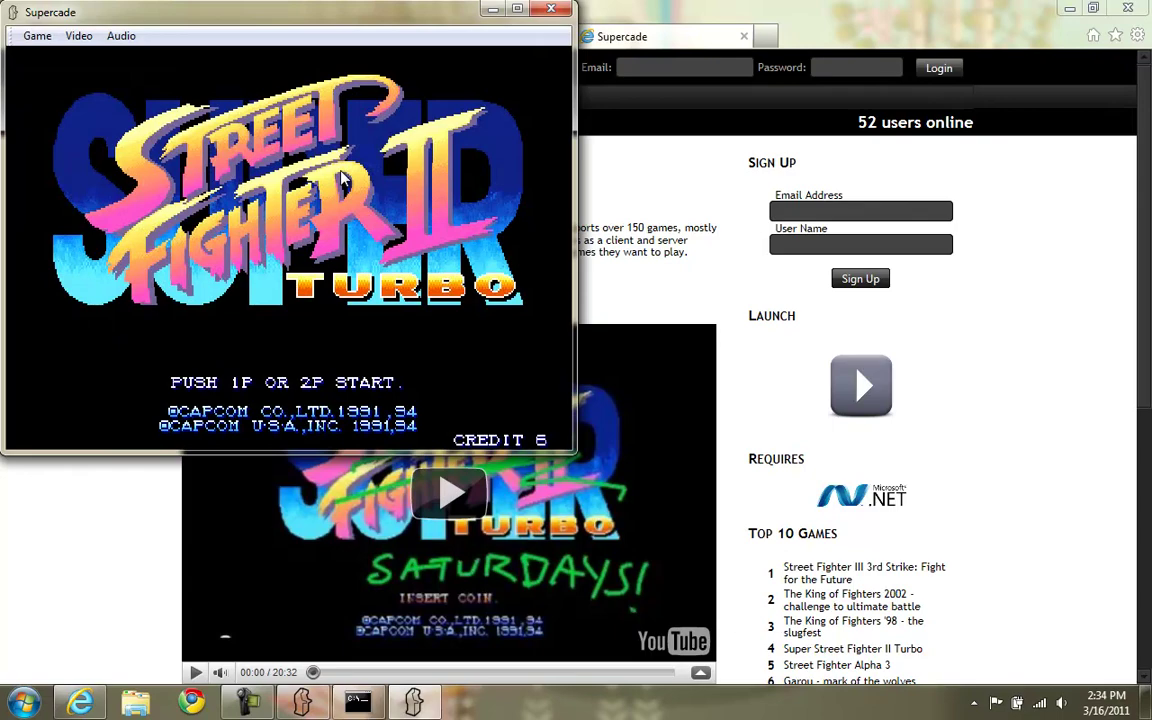
Send 'hello' in the in-game chat and lower the game volume to 43%.
{"action": "type", "text": "hello"}
{"action": "key", "text": "Return"}
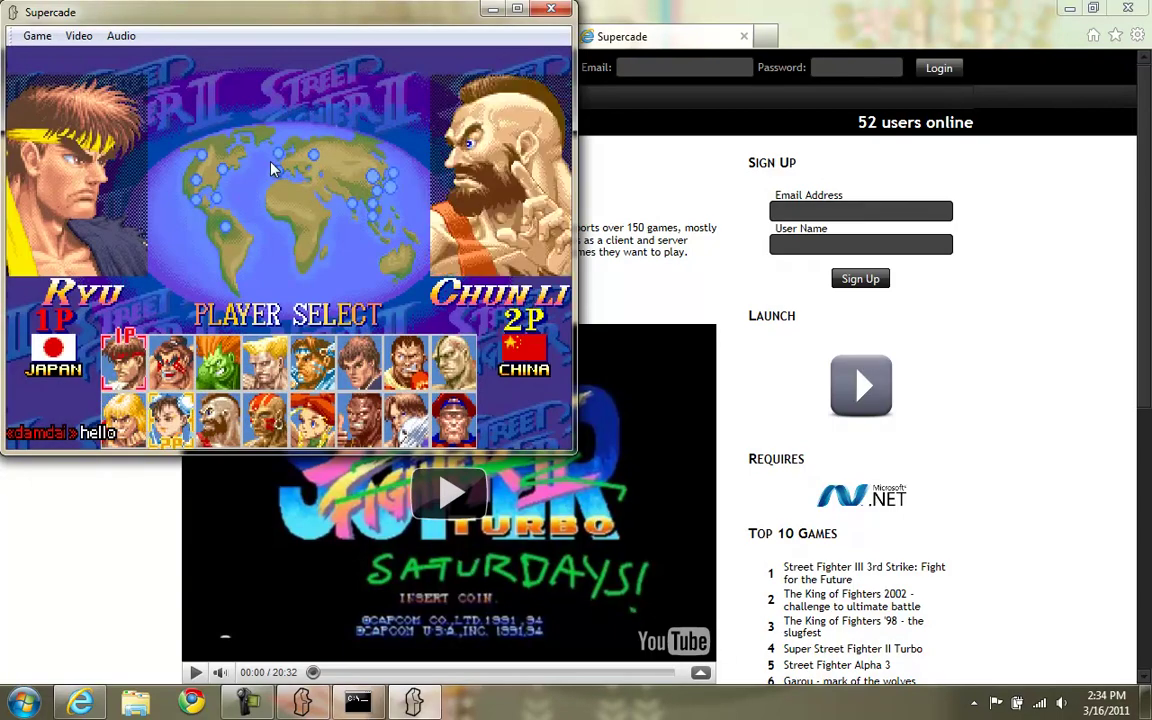
{"action": "scroll", "coordinate": [270, 168], "scroll_direction": "down", "scroll_amount": 1}
{"action": "scroll", "coordinate": [270, 168], "scroll_direction": "down", "scroll_amount": 5}
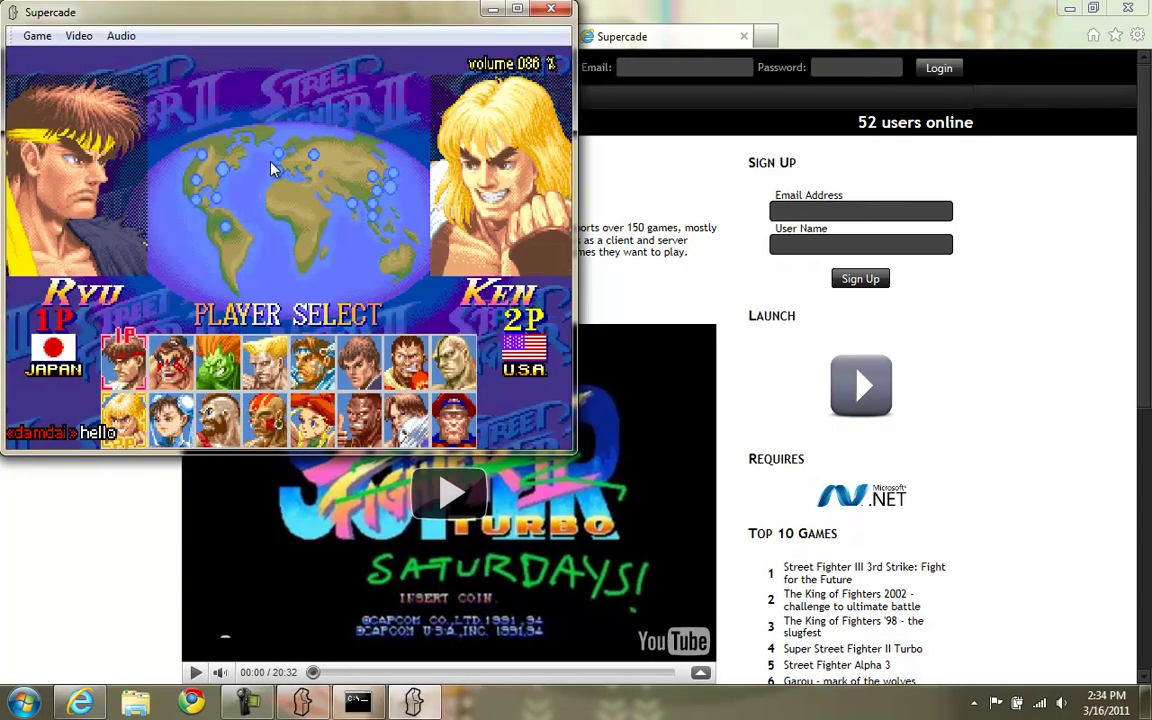
{"action": "scroll", "coordinate": [270, 168], "scroll_direction": "down", "scroll_amount": 7}
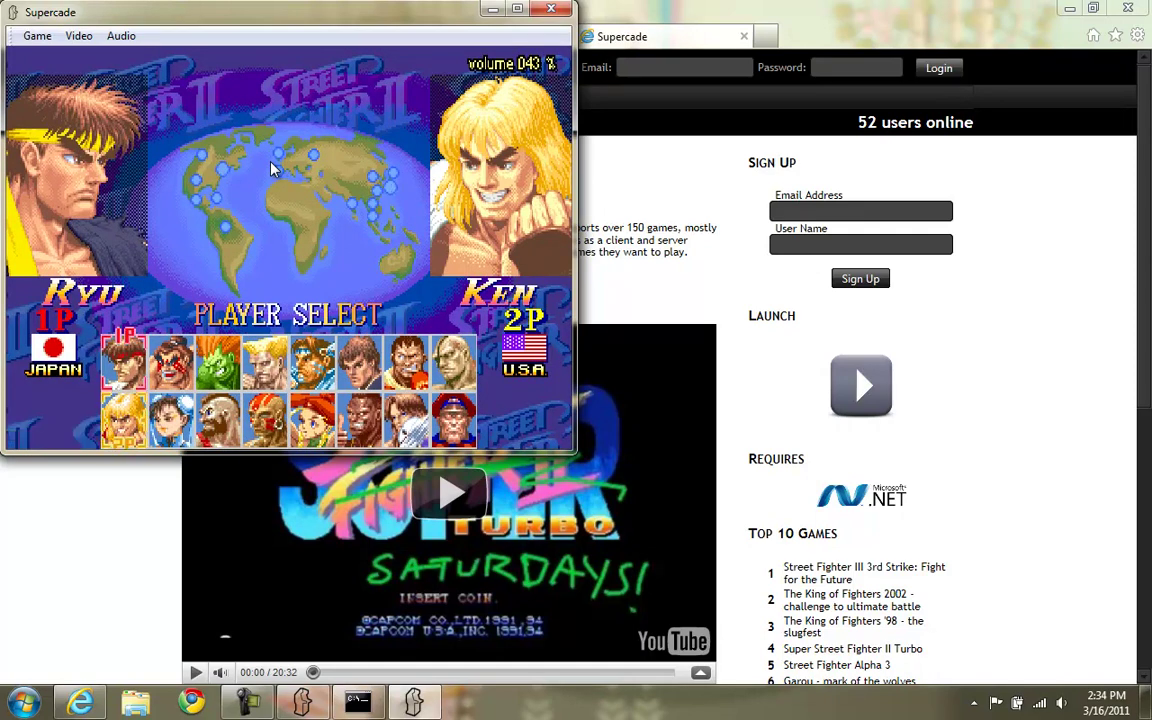
Post 'doing a tutorial vid' in the in-game chat.
{"action": "key", "text": "alt"}
{"action": "key", "text": "Return"}
{"action": "key", "text": "Escape"}
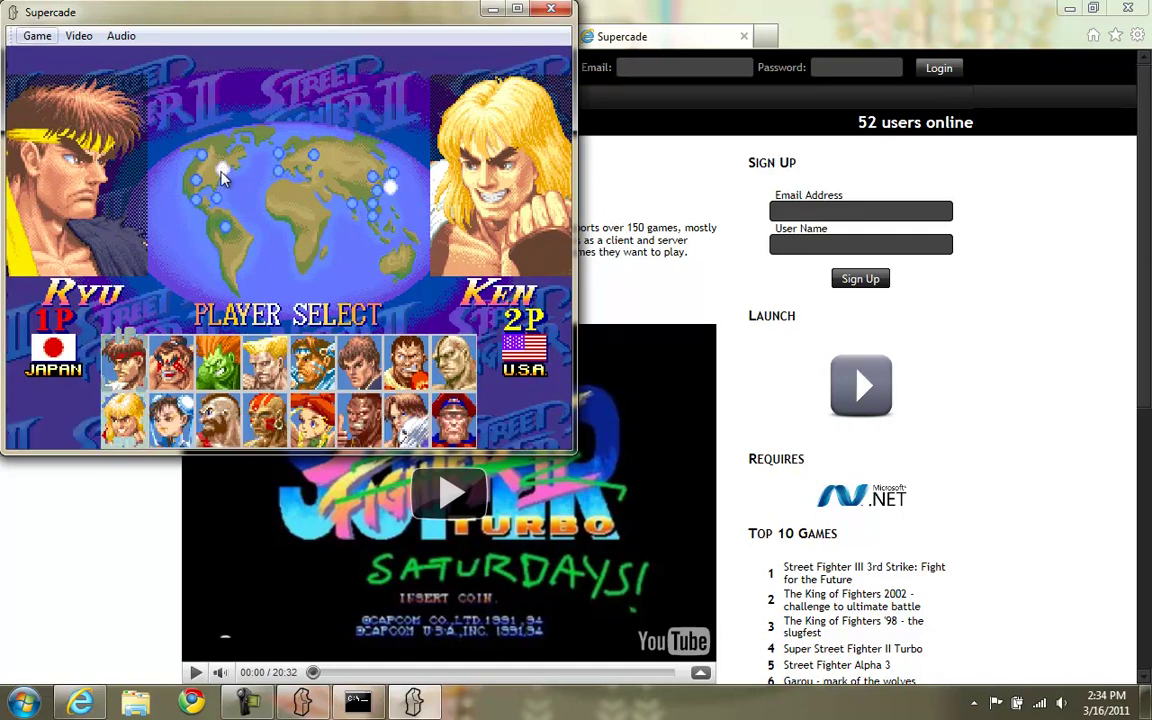
{"action": "type", "text": "doing a tutorial vid"}
{"action": "key", "text": "Return"}
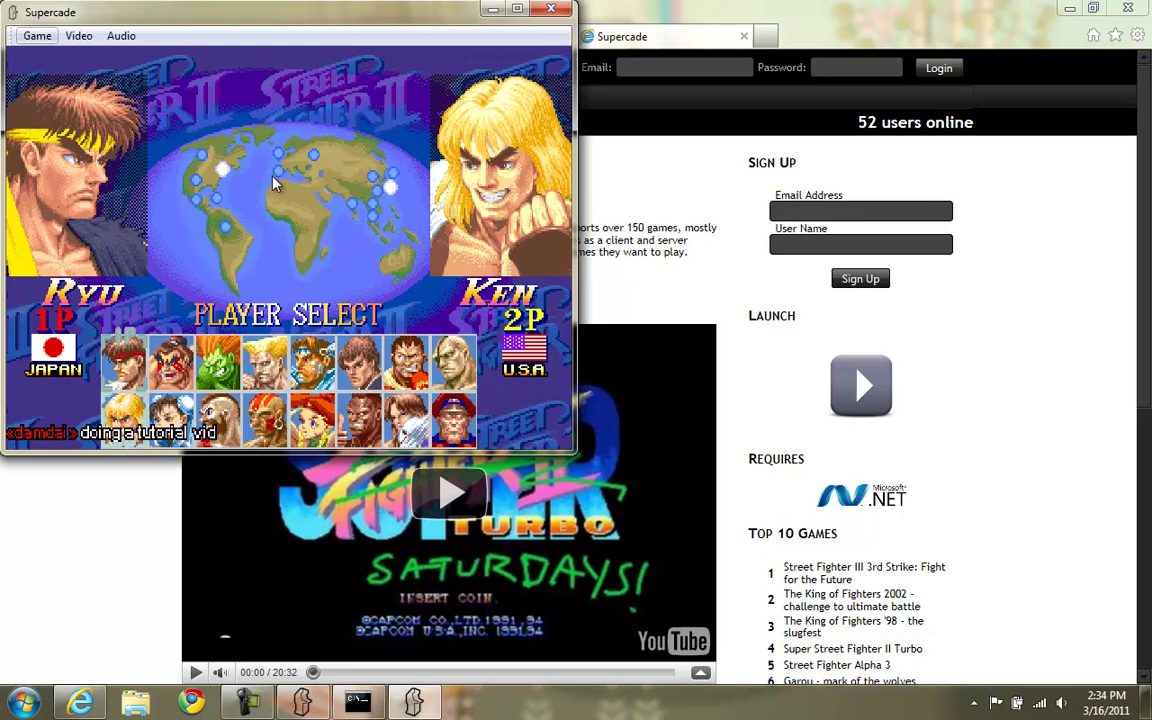
Confirm the Map Game Inputs control mappings, then close the Super Street Fighter II Turbo window.
{"action": "left_click", "coordinate": [37, 36]}
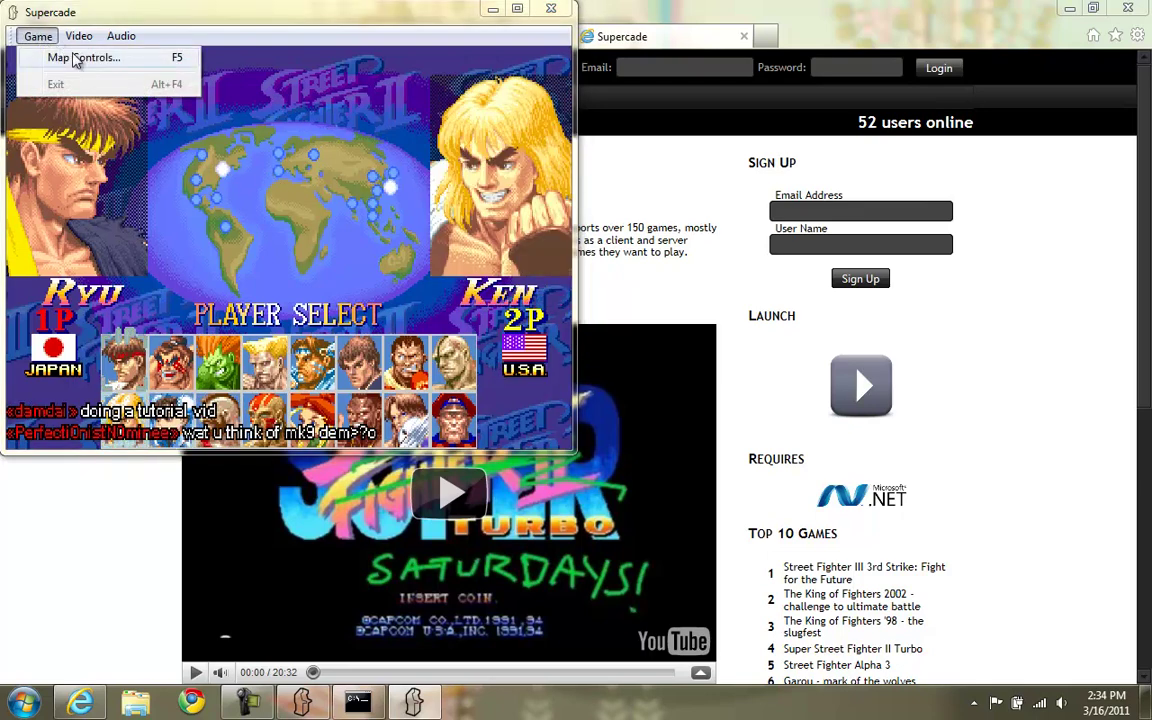
{"action": "left_click", "coordinate": [75, 58]}
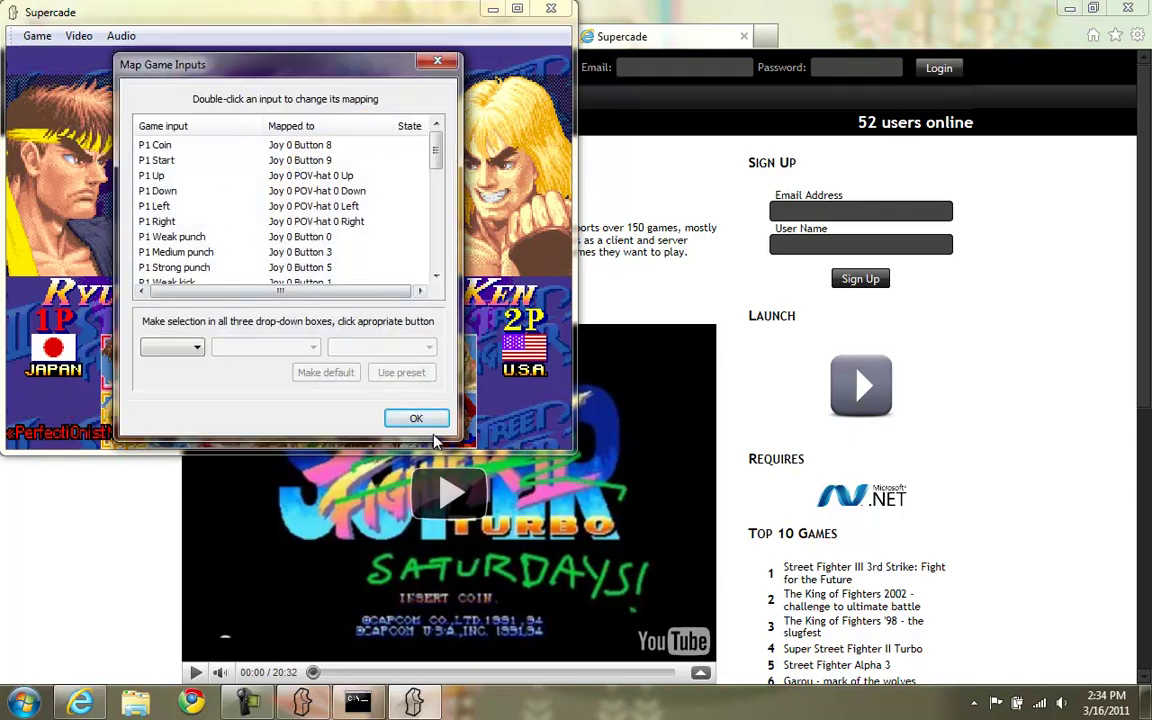
{"action": "left_click", "coordinate": [411, 418]}
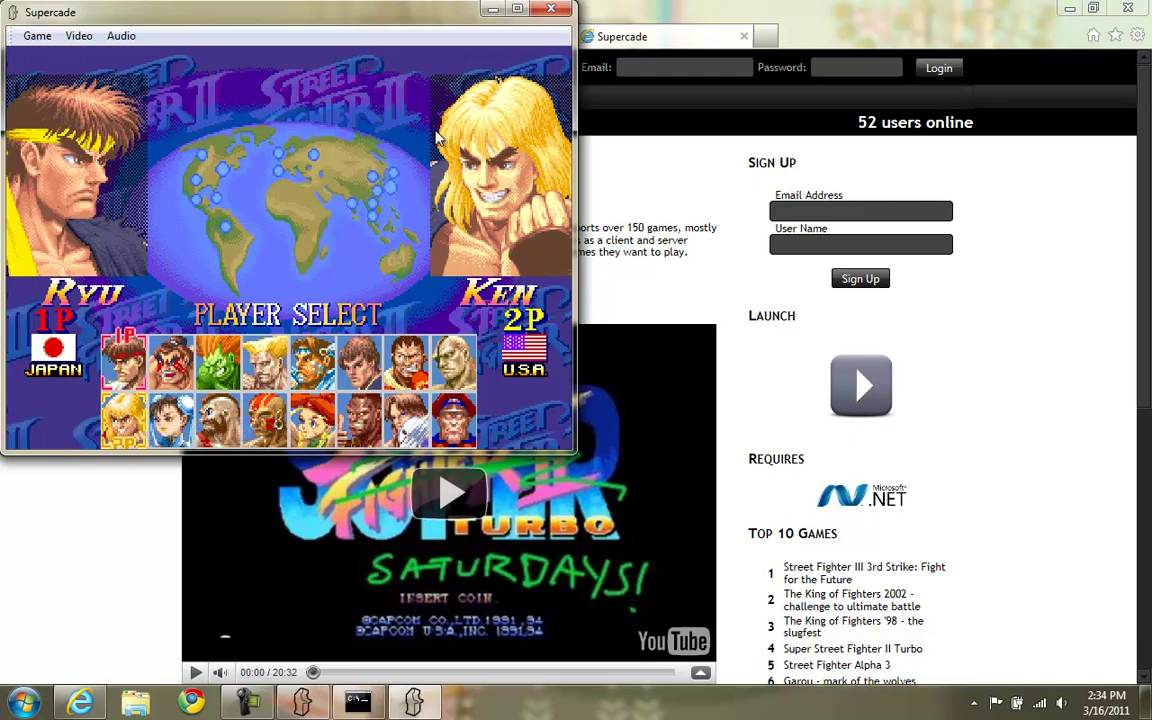
{"action": "left_click", "coordinate": [551, 9]}
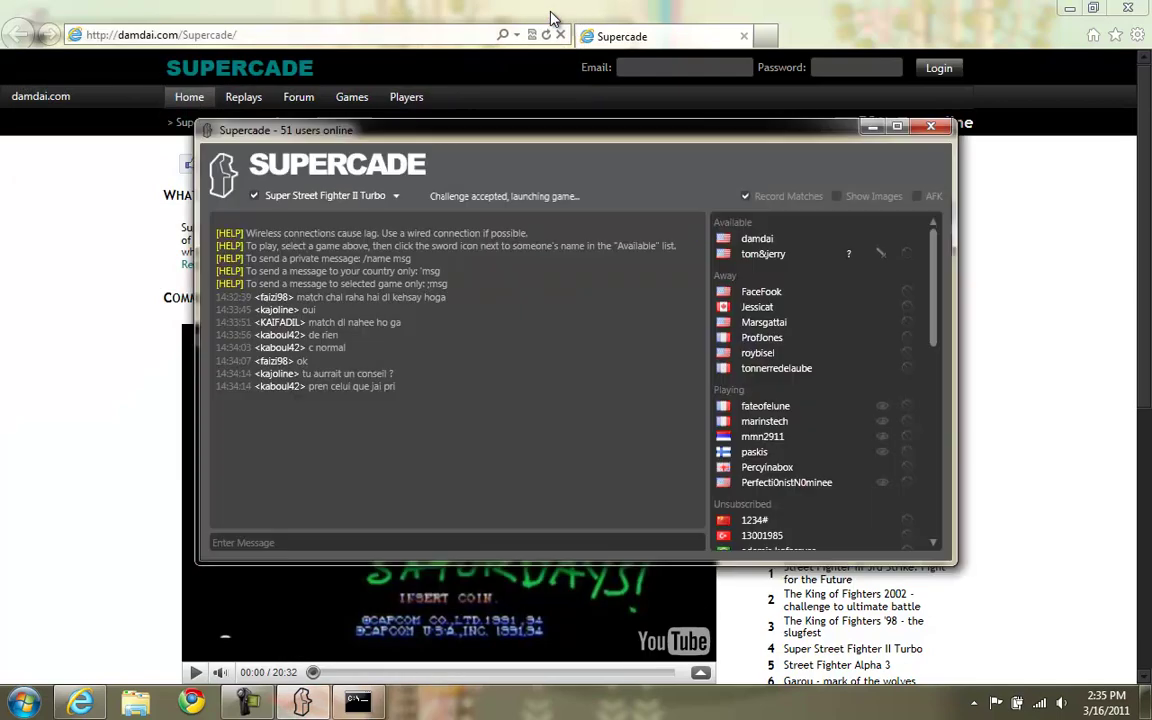
Tick the AFK checkbox in the lobby header to mark yourself as away.
{"action": "left_click", "coordinate": [917, 197]}
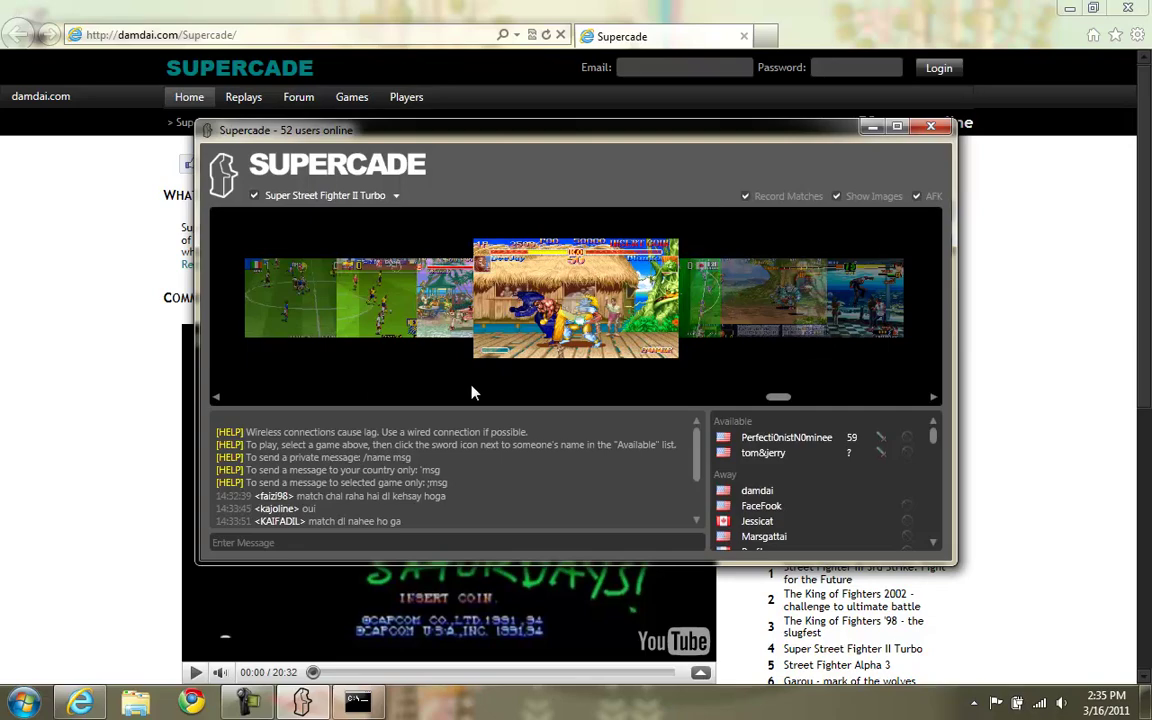
{"action": "scroll", "coordinate": [464, 406], "scroll_direction": "up", "scroll_amount": 3}
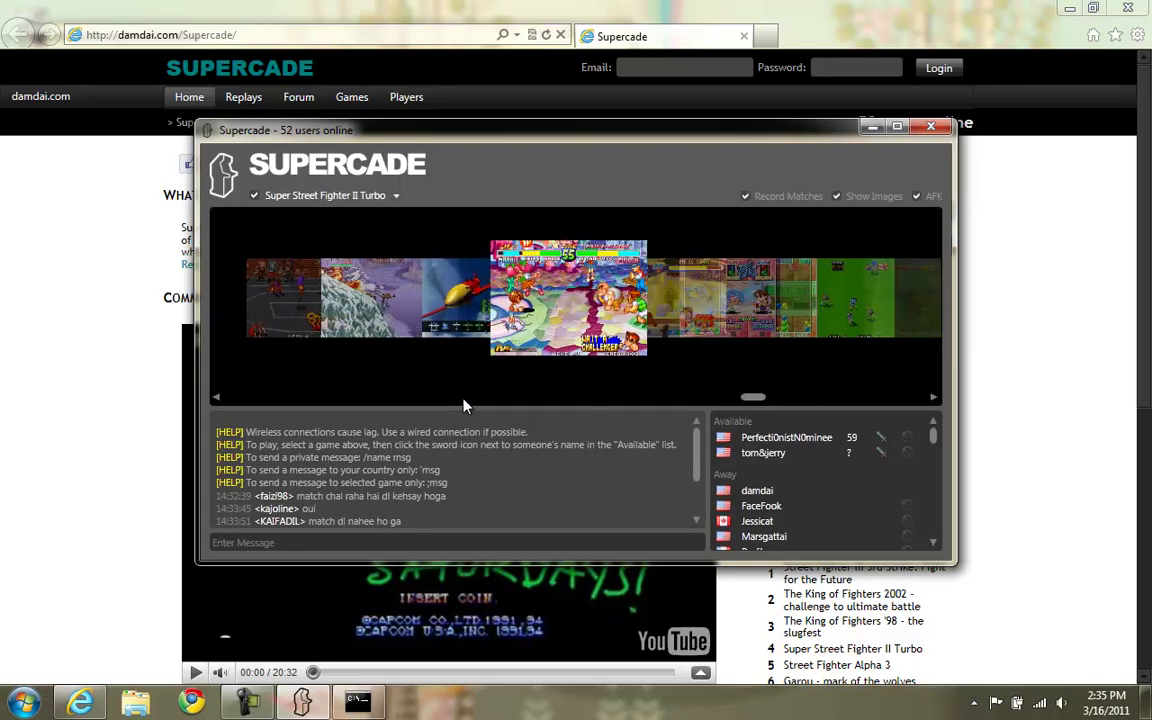
{"action": "scroll", "coordinate": [464, 406], "scroll_direction": "up", "scroll_amount": 2}
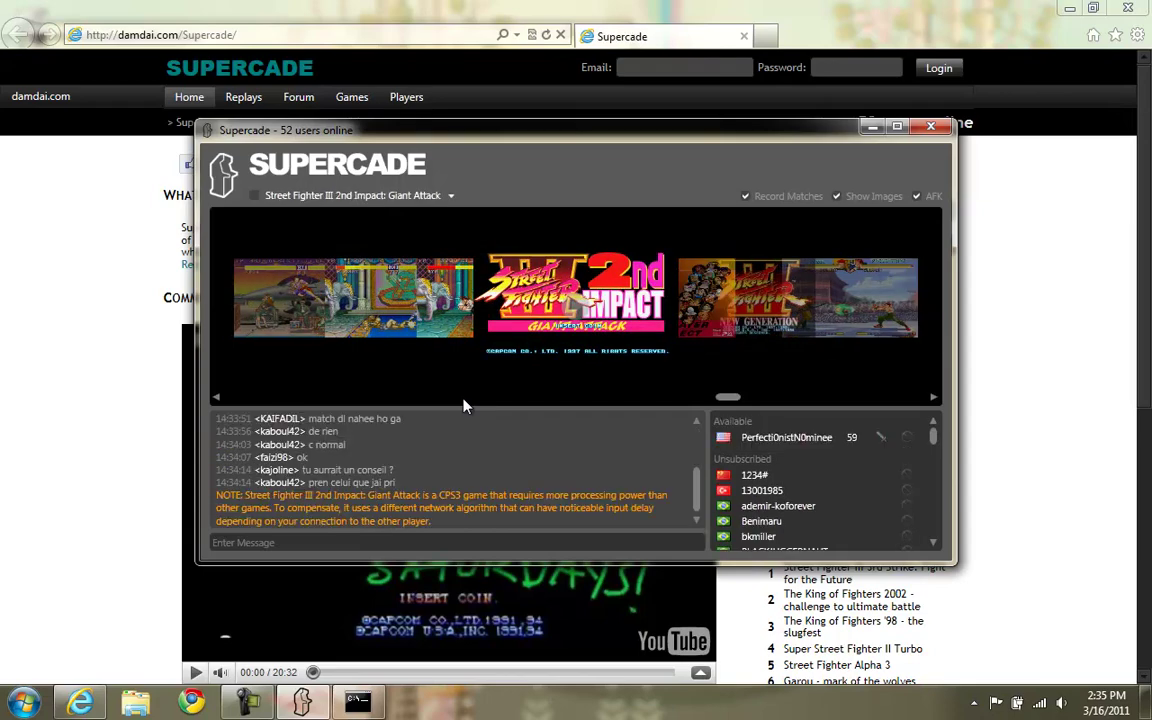
{"action": "scroll", "coordinate": [833, 393], "scroll_direction": "down", "scroll_amount": 2}
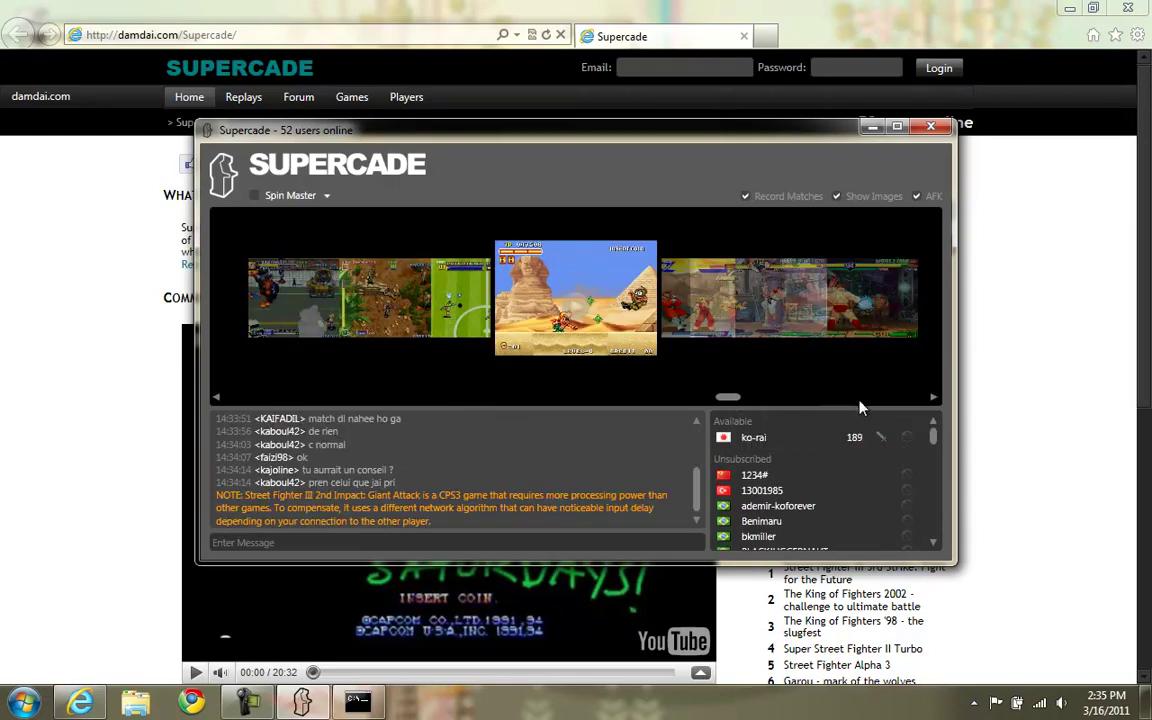
{"action": "scroll", "coordinate": [860, 407], "scroll_direction": "down", "scroll_amount": 3}
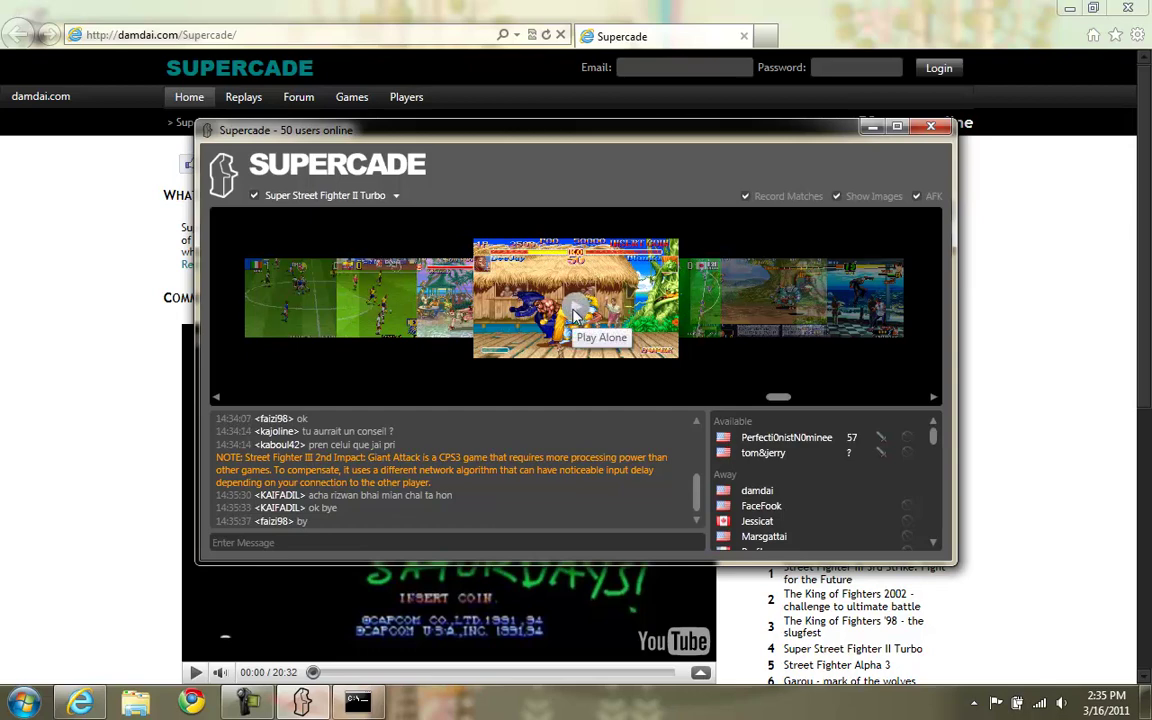
Turn off Show Images so the lobby shows only the chat and user list.
{"action": "left_click", "coordinate": [838, 197]}
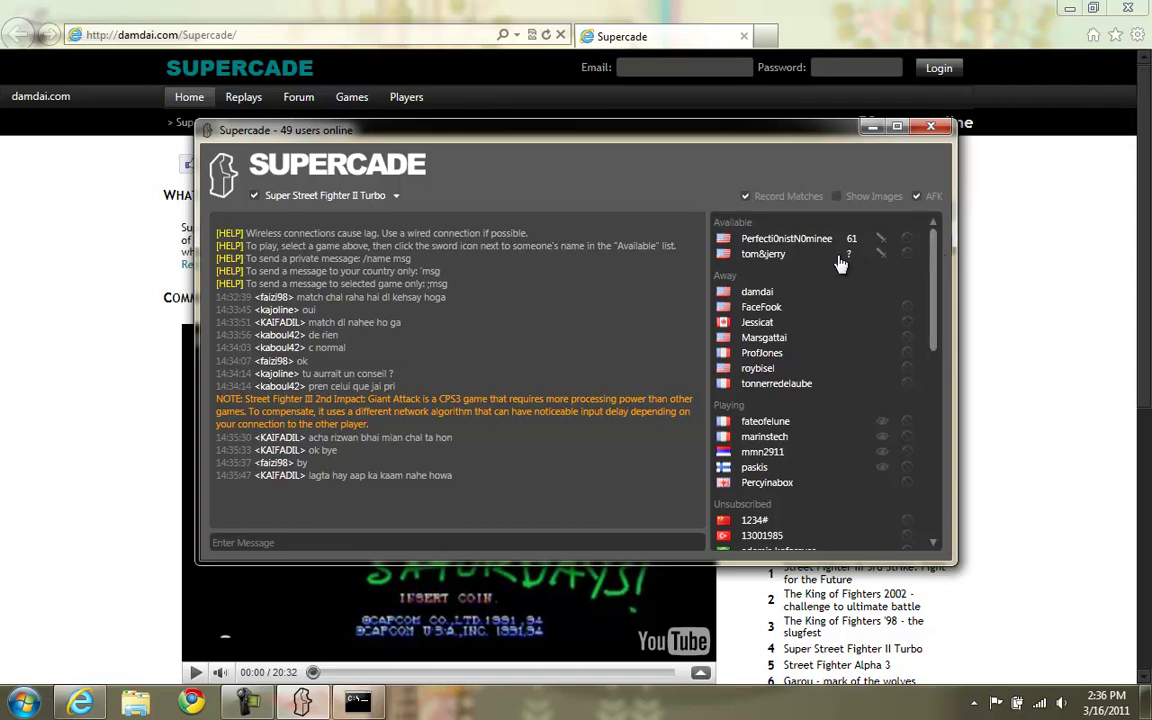
{"action": "scroll", "coordinate": [725, 360], "scroll_direction": "down", "scroll_amount": 3}
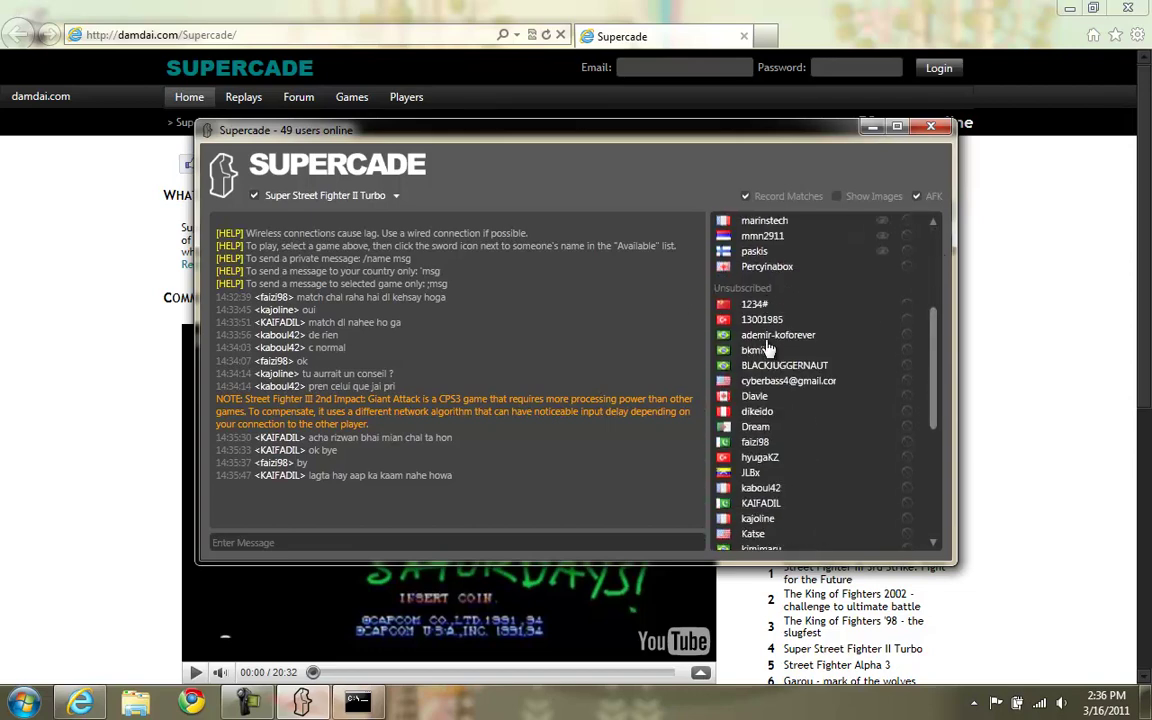
{"action": "scroll", "coordinate": [725, 360], "scroll_direction": "up", "scroll_amount": 3}
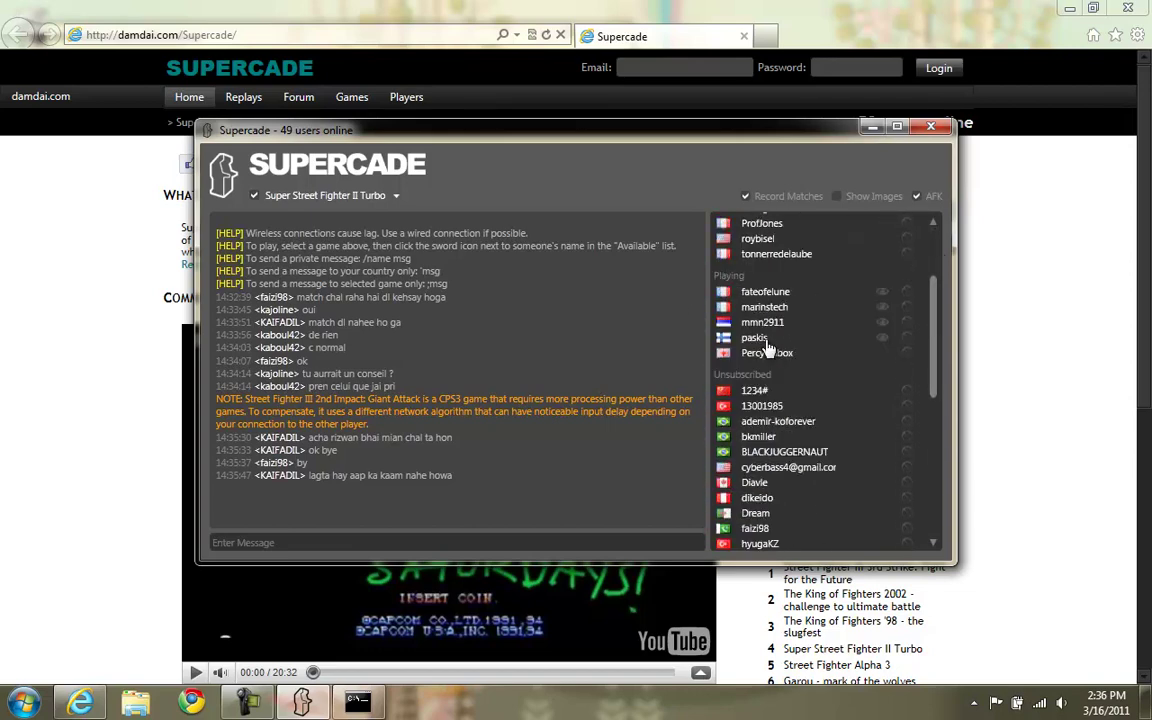
Select Blue's Journey as the lobby's game from the game dropdown.
{"action": "left_click", "coordinate": [327, 198]}
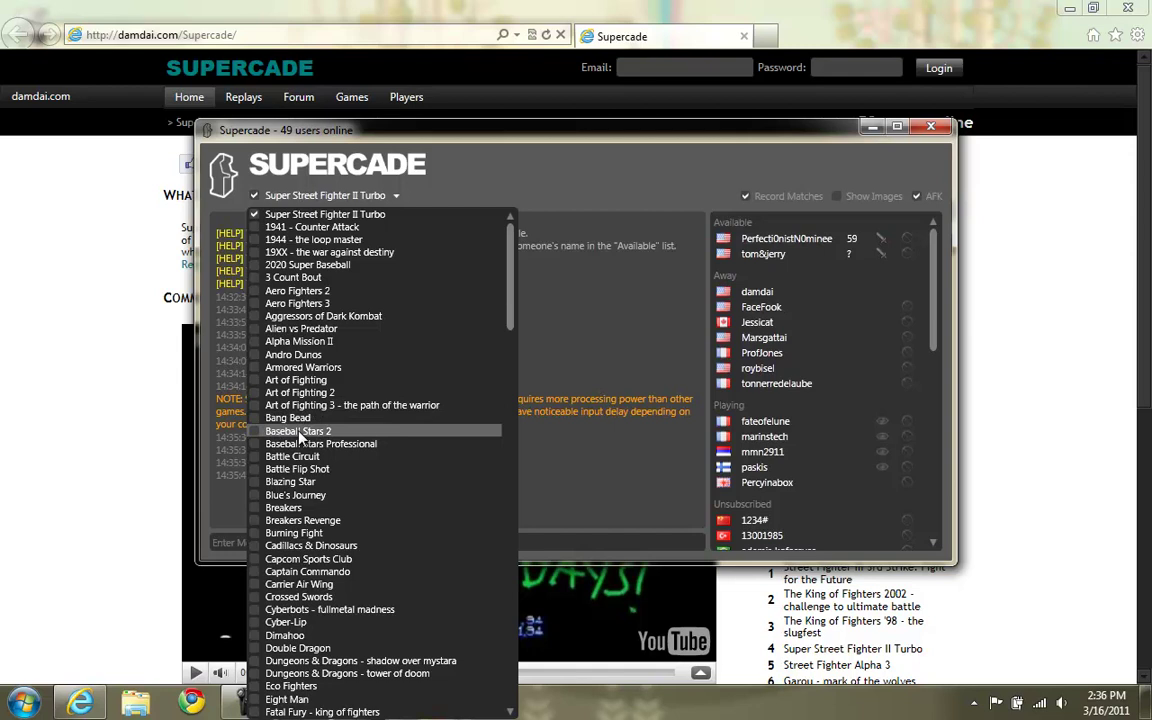
{"action": "left_click", "coordinate": [358, 197]}
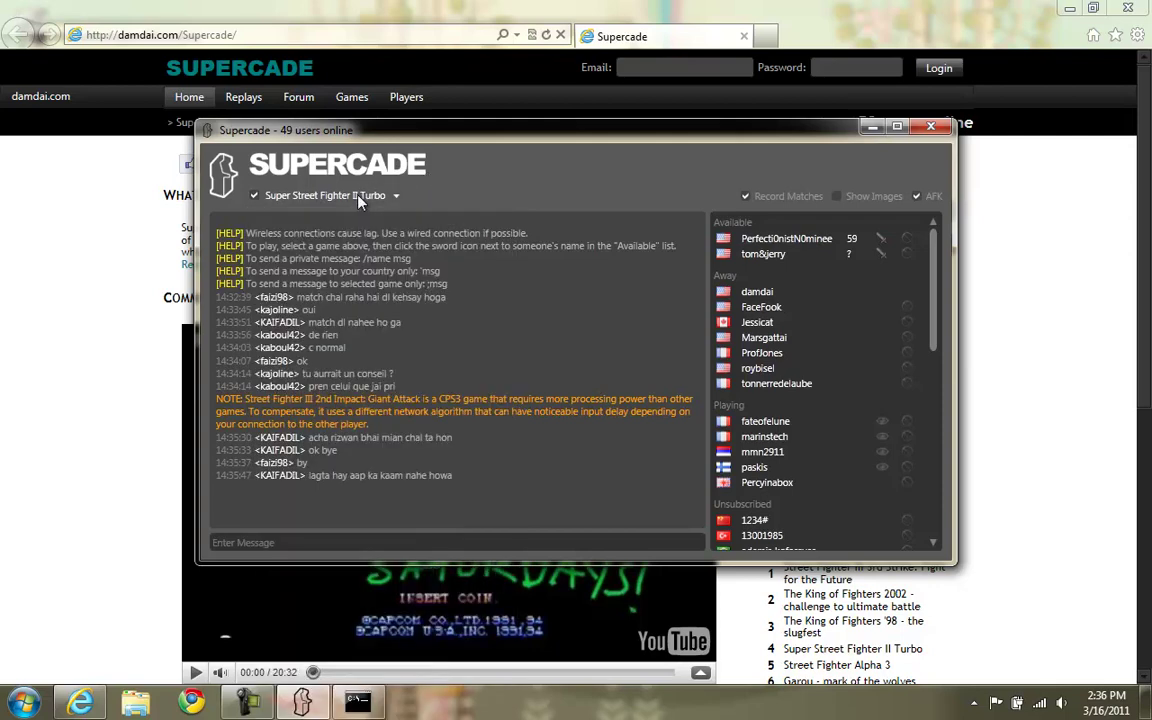
{"action": "left_click", "coordinate": [358, 197]}
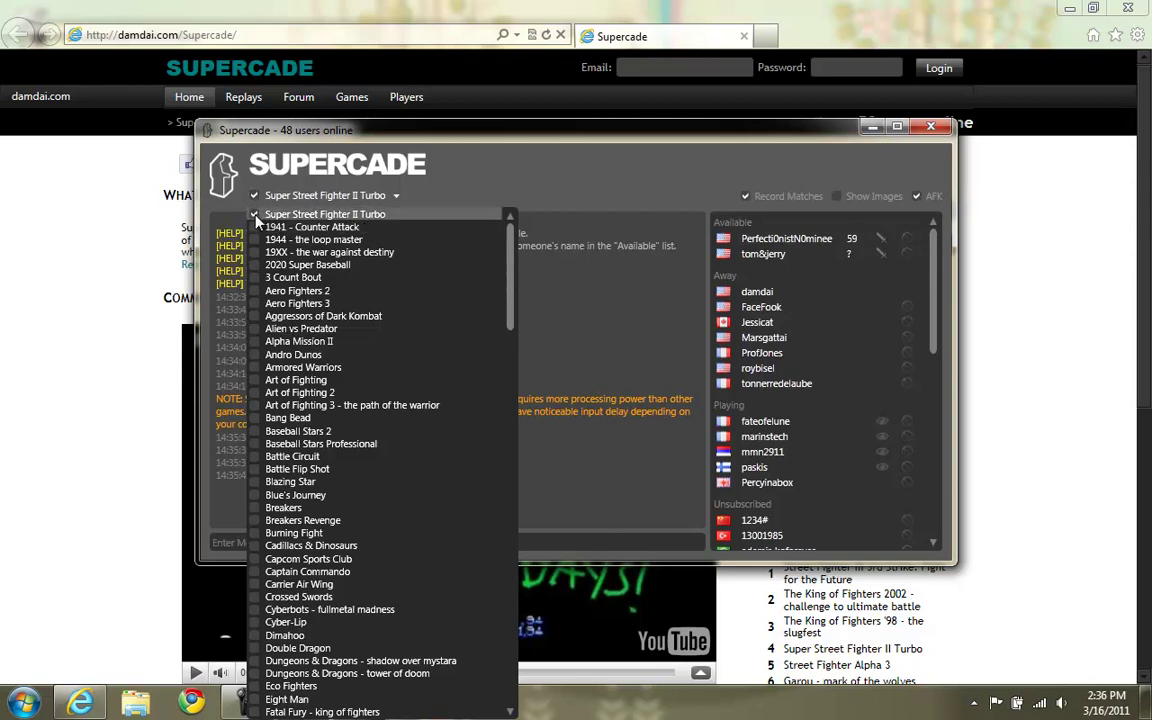
{"action": "left_click", "coordinate": [312, 494]}
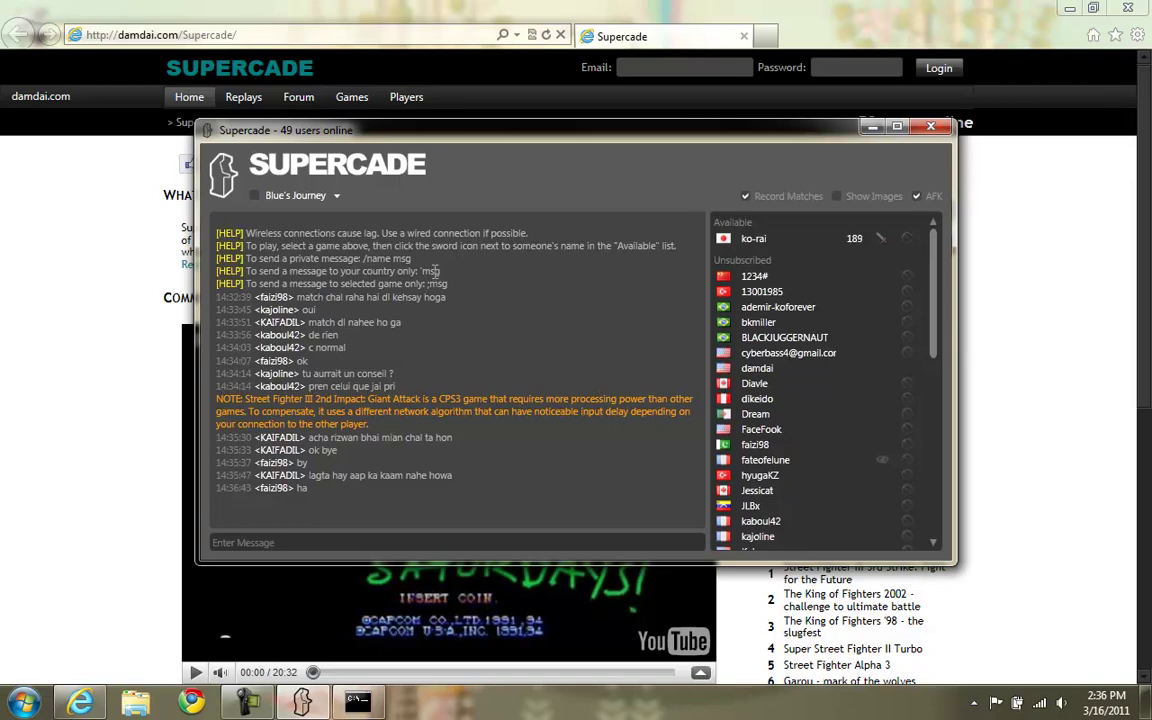
Browse the game list again and close it without changing the game.
{"action": "left_click", "coordinate": [314, 199]}
{"action": "scroll", "coordinate": [350, 420], "scroll_direction": "down", "scroll_amount": 10}
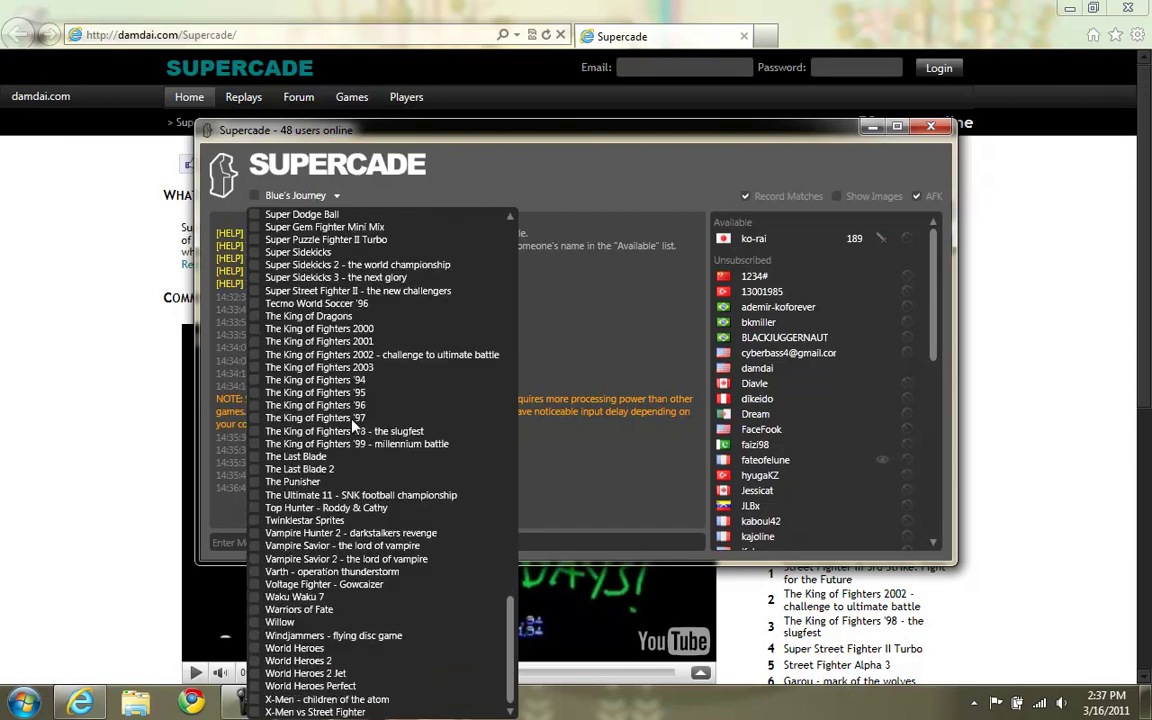
{"action": "scroll", "coordinate": [352, 420], "scroll_direction": "up", "scroll_amount": 15}
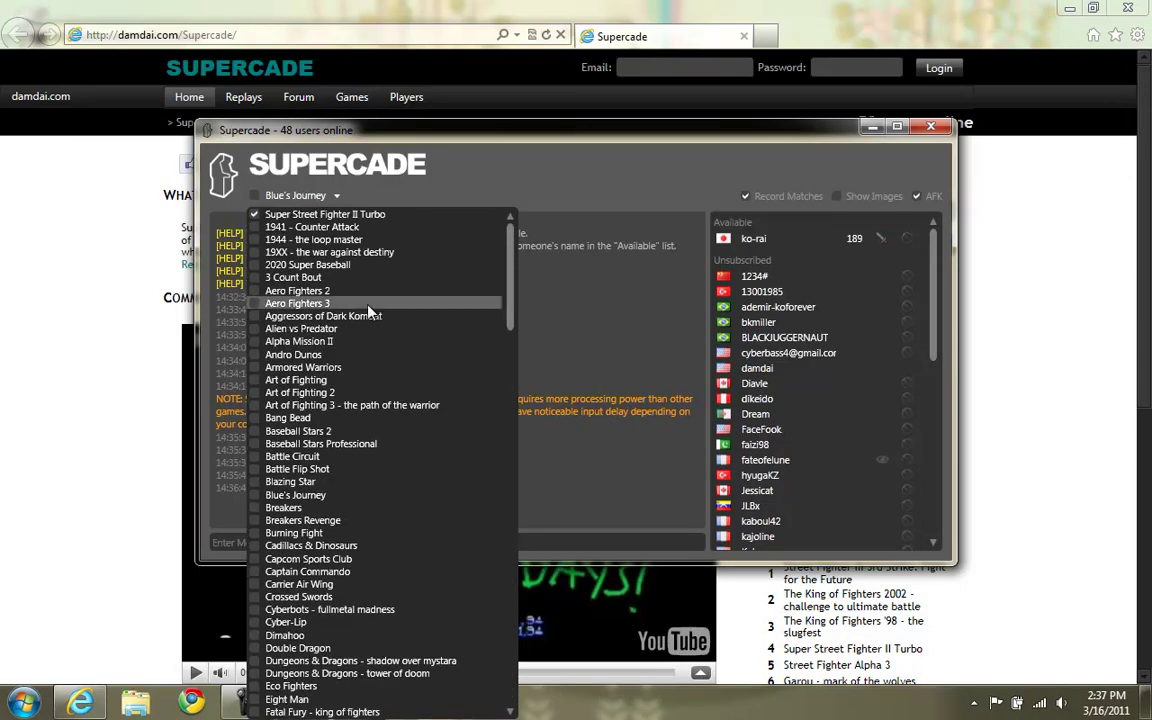
{"action": "left_click", "coordinate": [641, 312]}
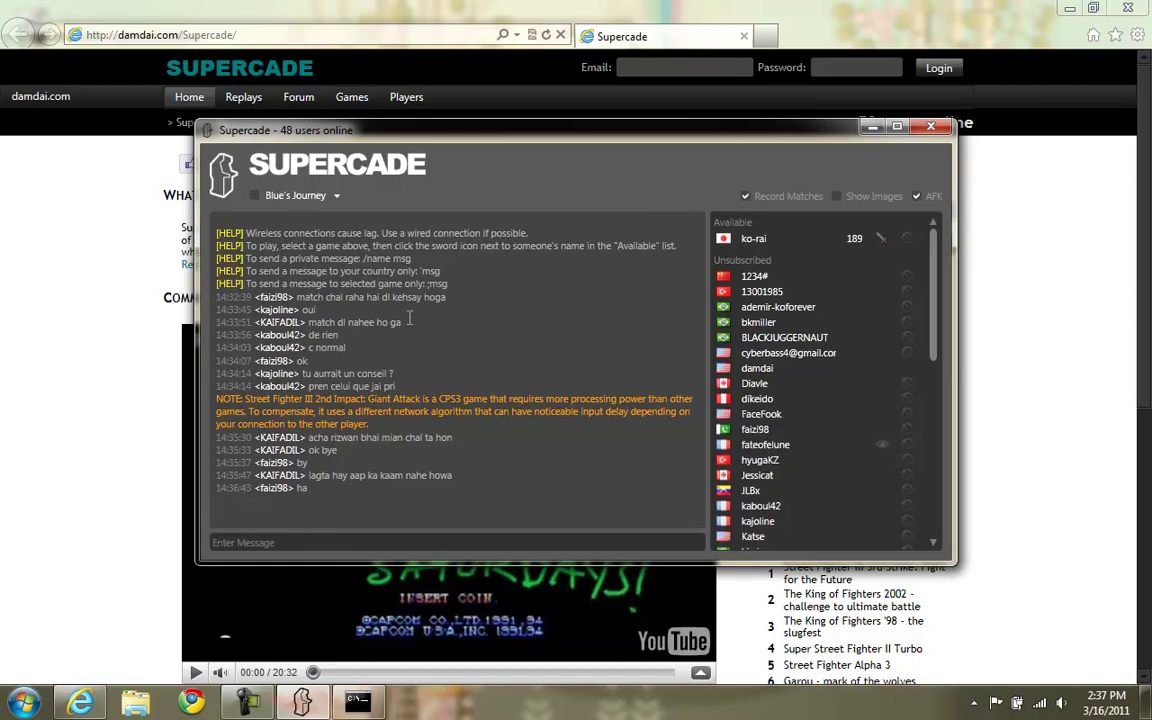
On the website's Replays page, play the Super Street Fighter II Turbo match from 2:10:16 PM.
{"action": "left_click", "coordinate": [64, 286]}
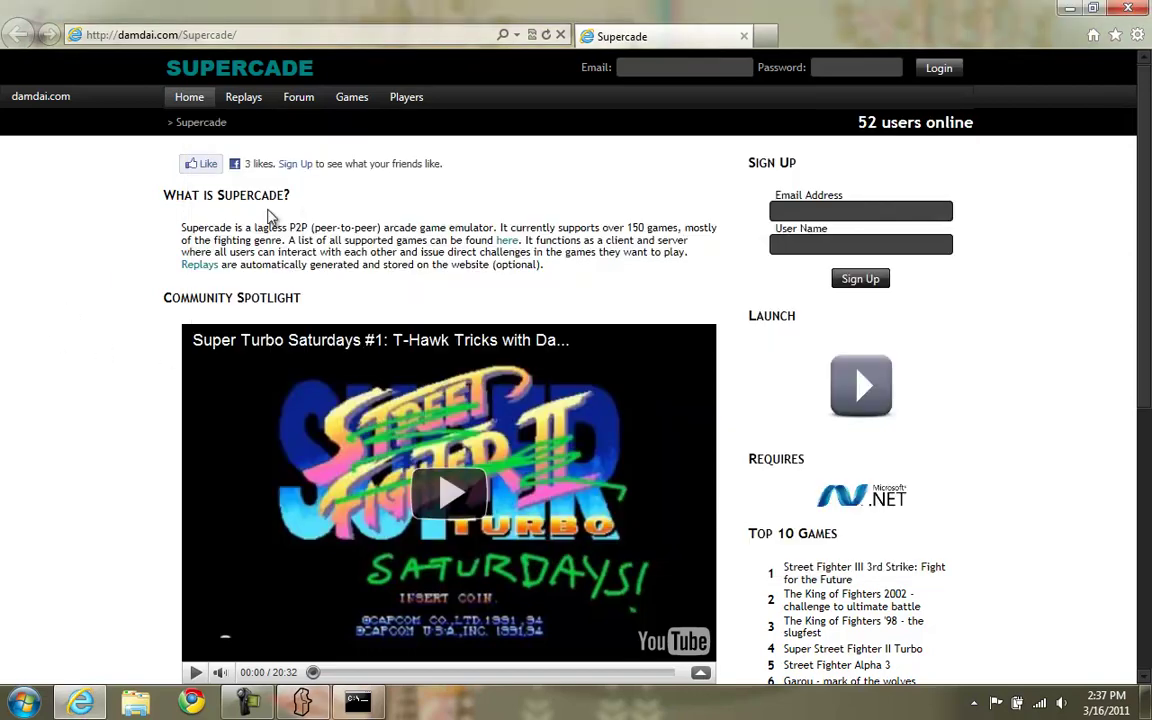
{"action": "left_click", "coordinate": [247, 104]}
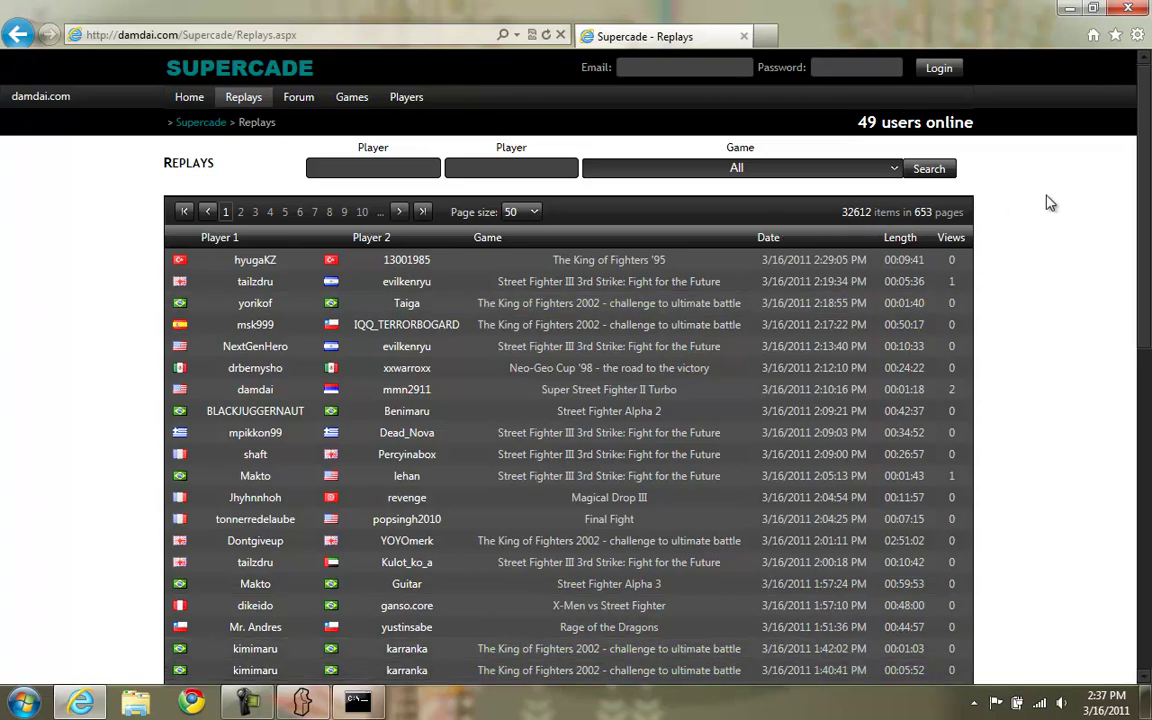
{"action": "scroll", "coordinate": [1147, 204], "scroll_direction": "down", "scroll_amount": 10}
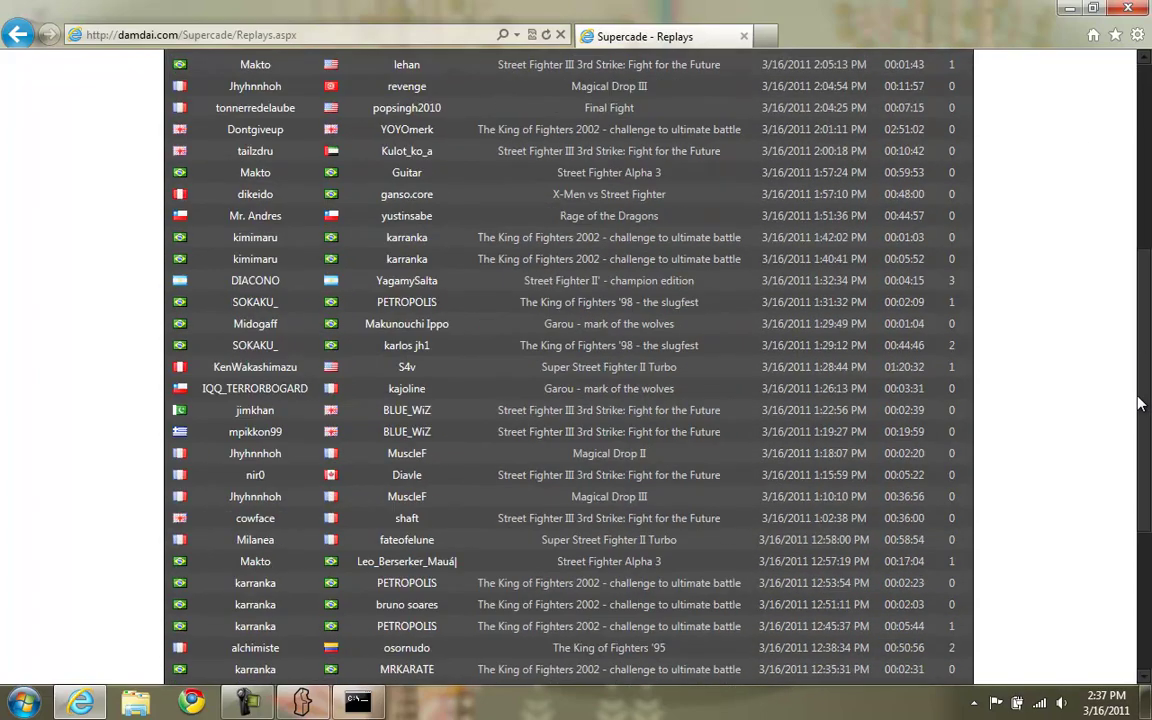
{"action": "scroll", "coordinate": [1121, 188], "scroll_direction": "up", "scroll_amount": 10}
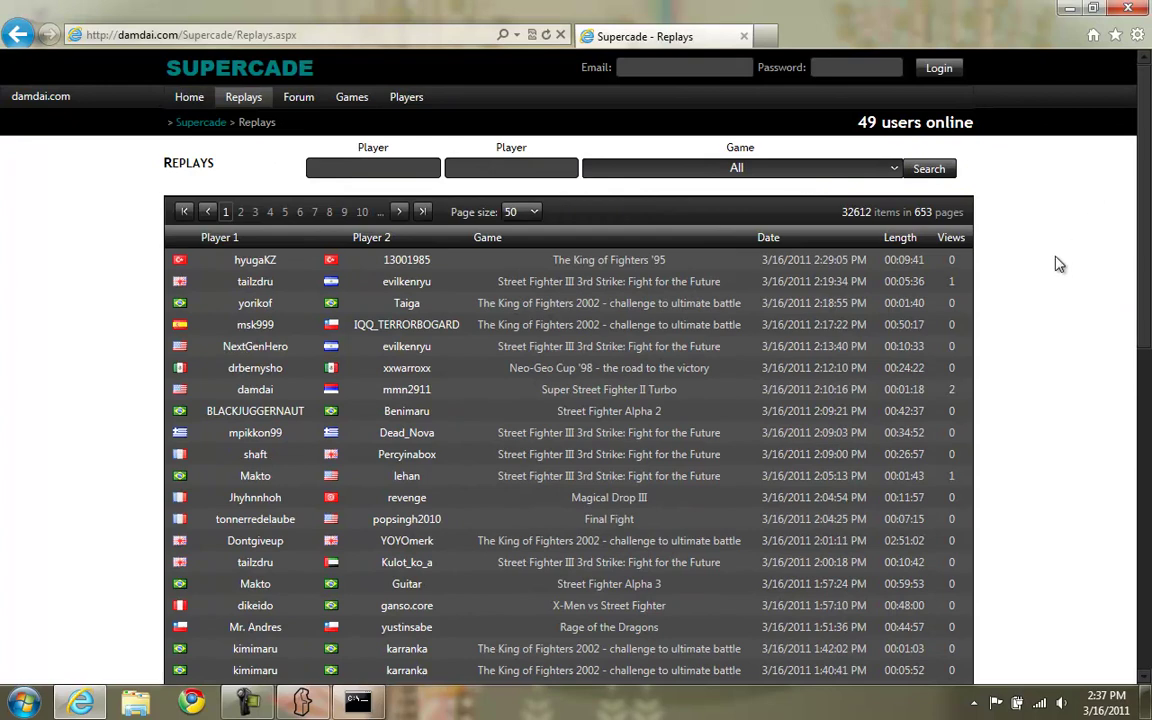
{"action": "left_click", "coordinate": [703, 392]}
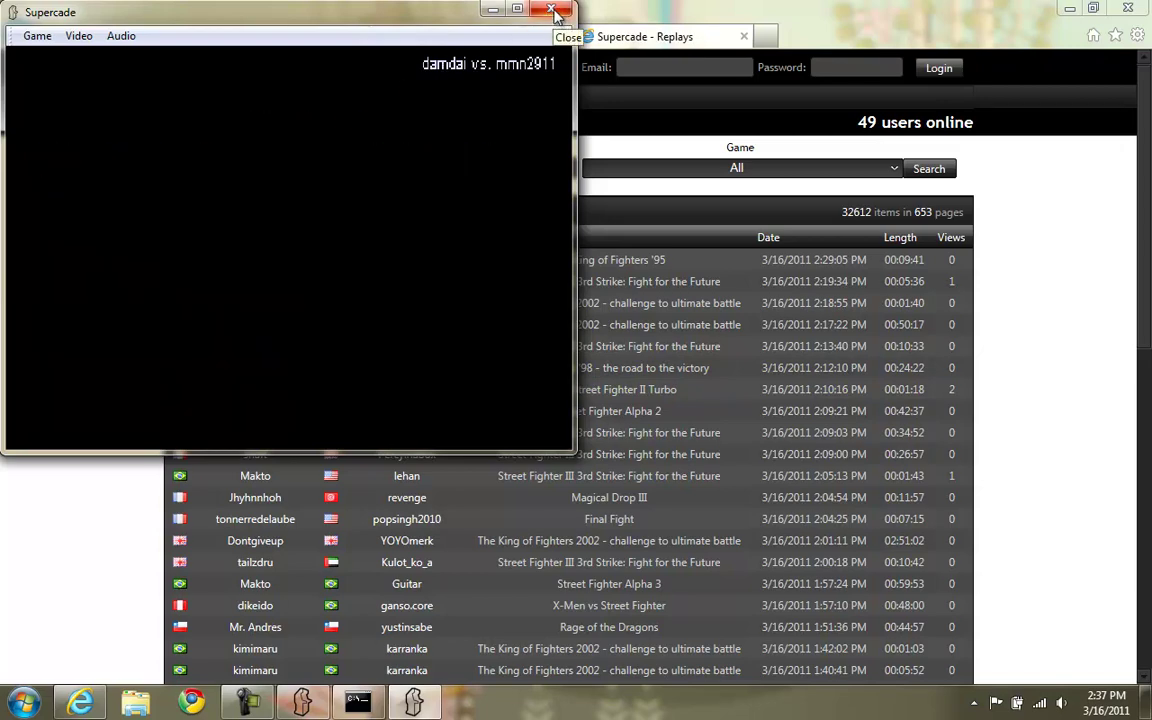
Close the Super Street Fighter II Turbo replay window.
{"action": "left_click", "coordinate": [549, 12]}
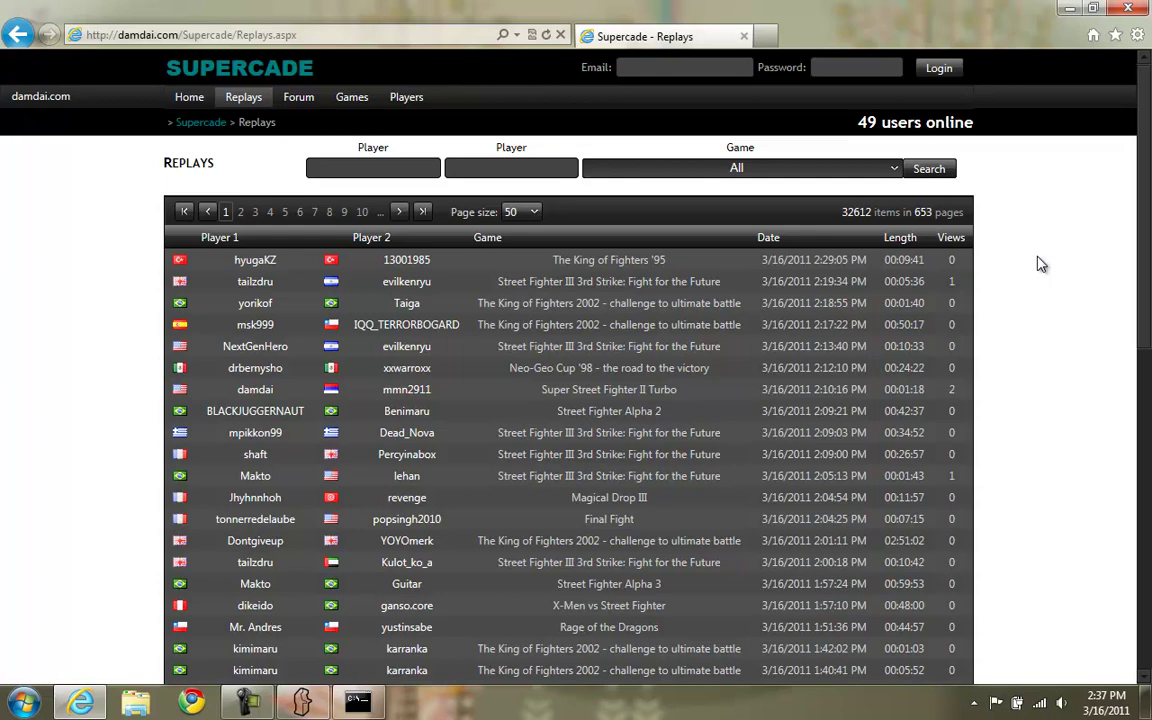
Restore the Supercade lobby window from the taskbar, still set to Blue's Journey.
{"action": "scroll", "coordinate": [1040, 264], "scroll_direction": "down", "scroll_amount": 8}
{"action": "left_click", "coordinate": [305, 703]}
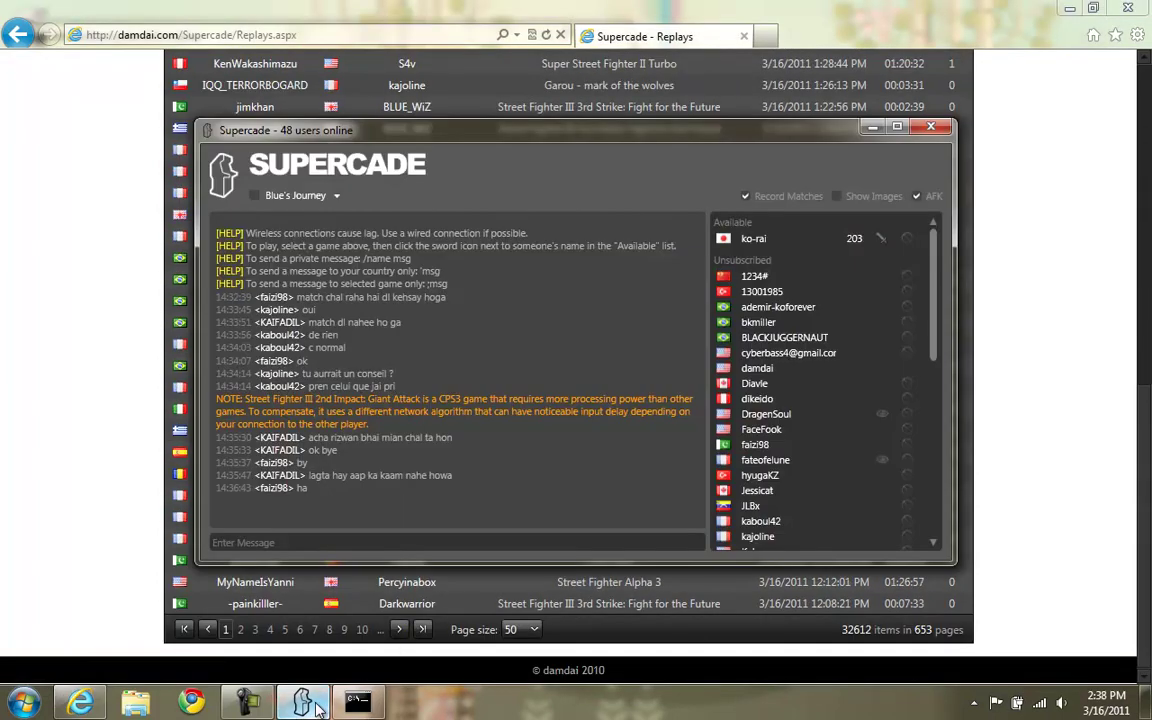